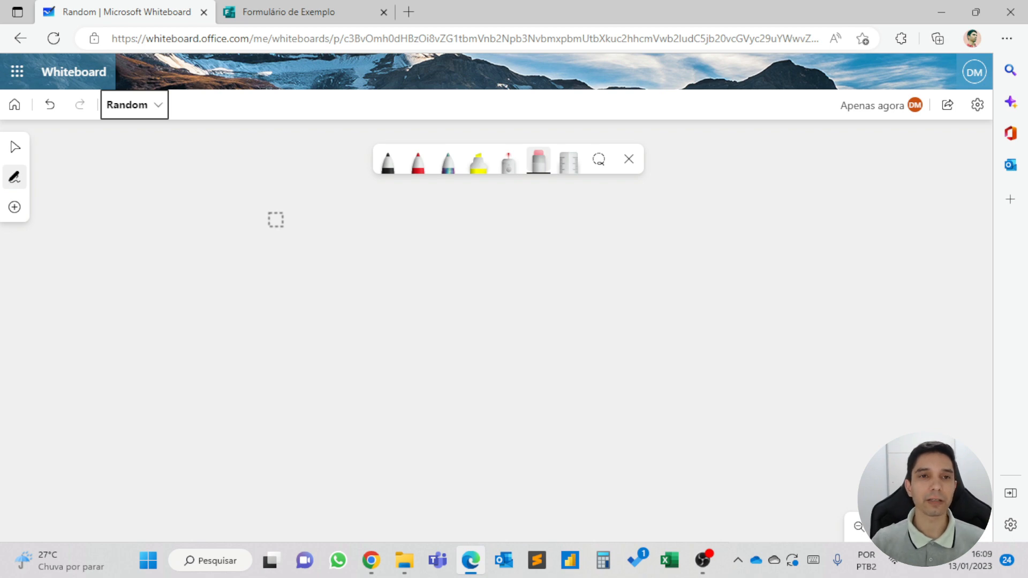
left_click(320, 12)
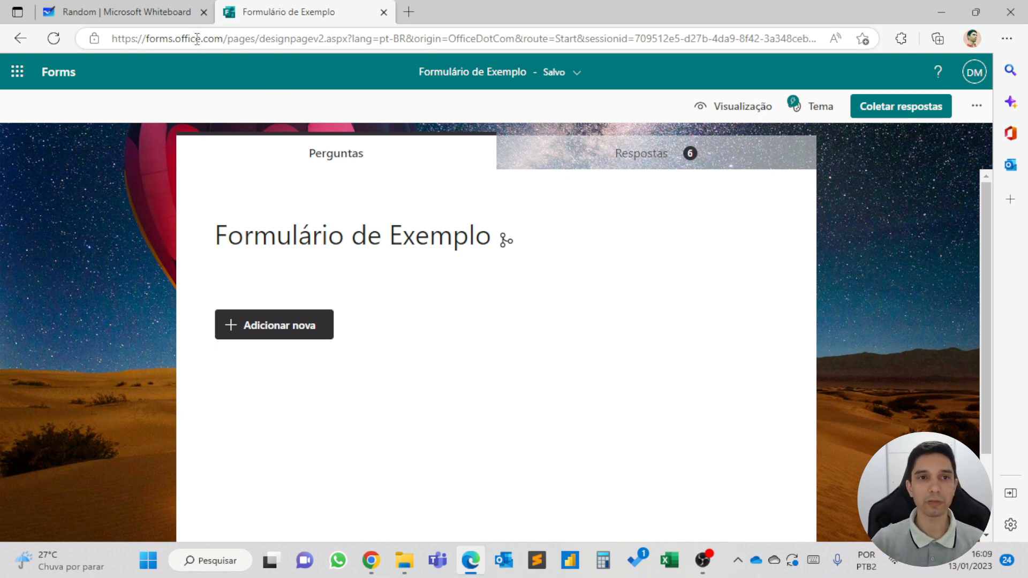
left_click(167, 15)
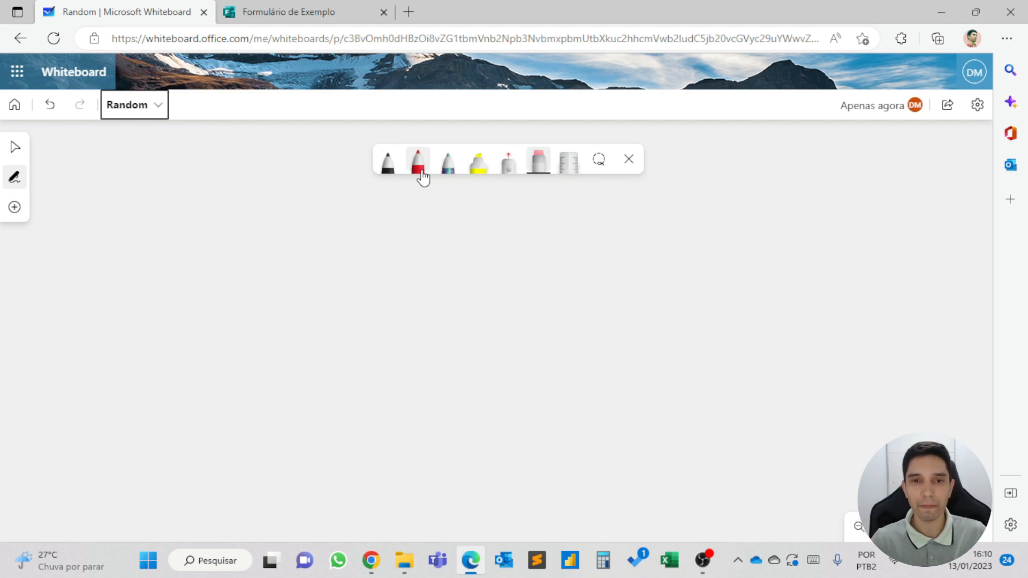
Draw a box with the black pen in the upper middle of the whiteboard and add two horizontal lines inside it.
left_click(391, 167)
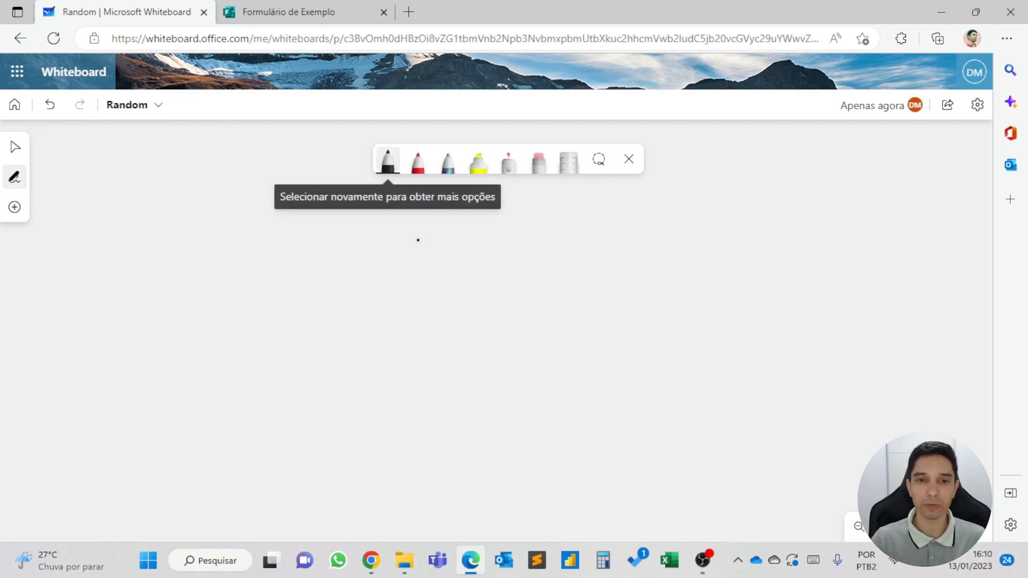
mouse_move(400, 228)
left_mouse_down()
mouse_move(548, 309)
mouse_move(543, 234)
mouse_move(434, 223)
mouse_move(410, 233)
left_mouse_up()
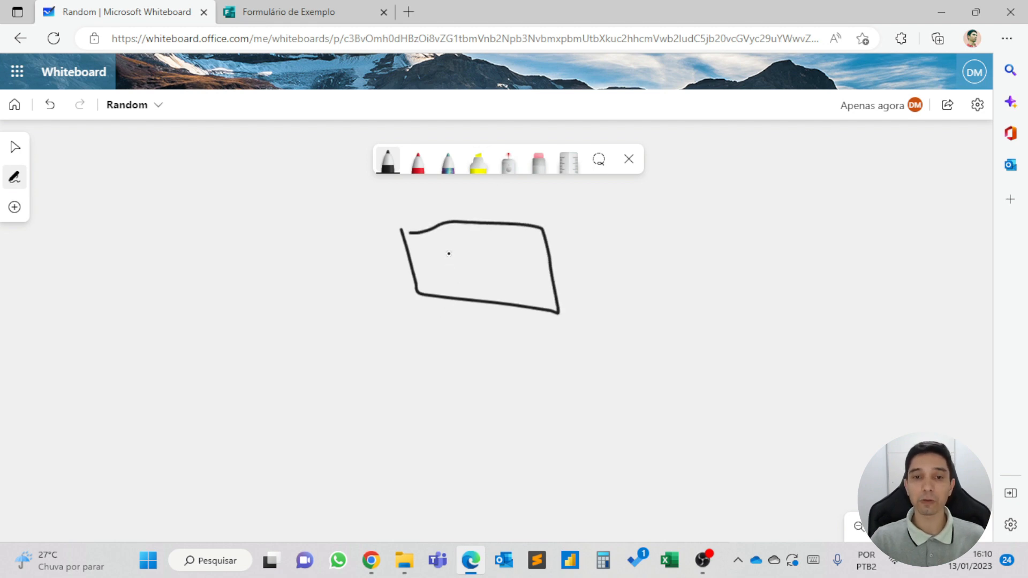
mouse_move(447, 256)
left_mouse_down()
mouse_move(499, 257)
mouse_move(456, 272)
mouse_move(499, 272)
left_mouse_up()
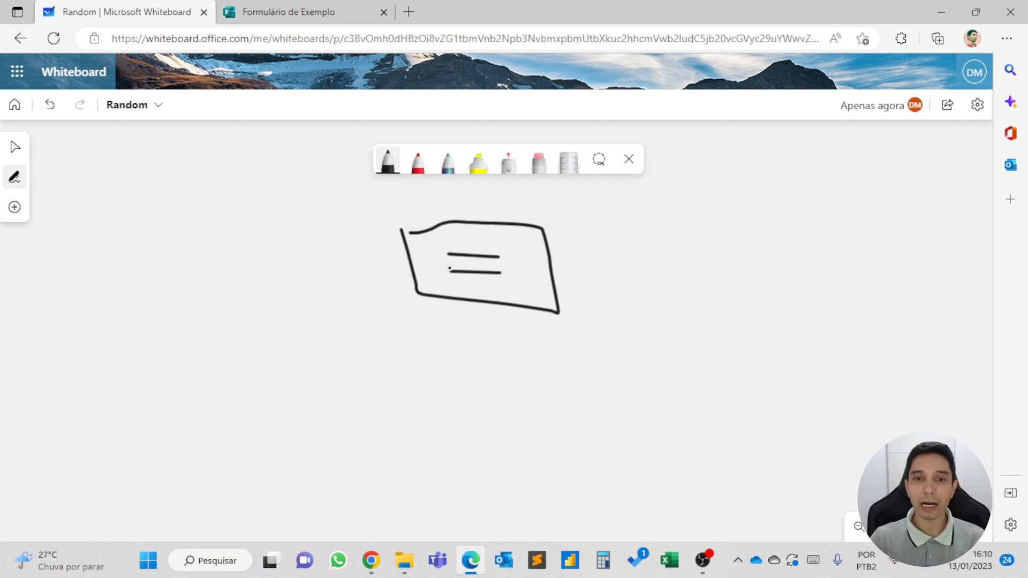
Draw arrows from the upper box's two lines to two new boxes, lower left and lower right, each containing two short lines.
mouse_move(450, 271)
left_mouse_down()
mouse_move(345, 355)
mouse_move(331, 379)
mouse_move(343, 373)
left_mouse_up()
mouse_move(188, 390)
left_mouse_down()
mouse_move(355, 459)
mouse_move(201, 378)
left_mouse_up()
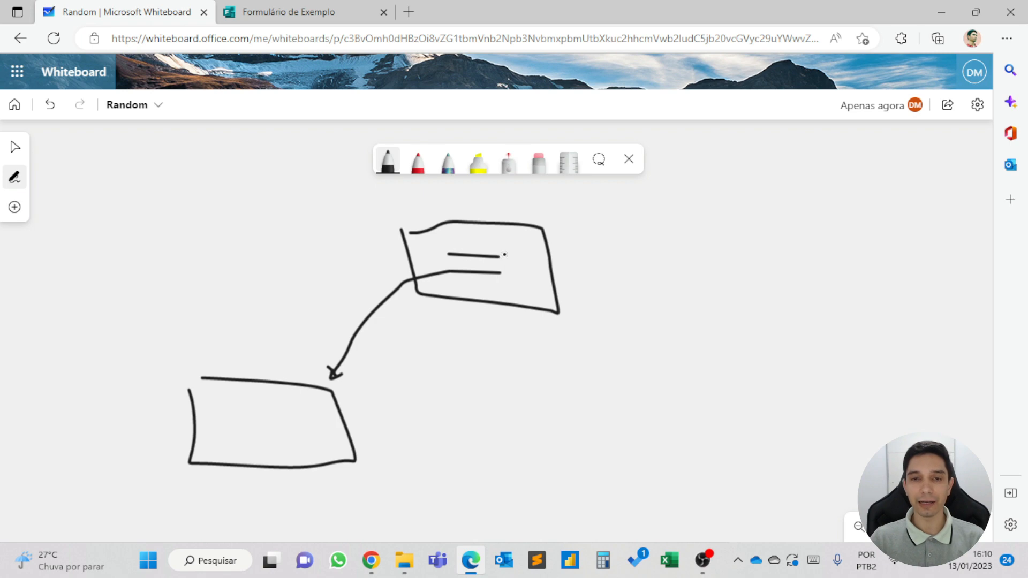
mouse_move(501, 258)
left_mouse_down()
mouse_move(670, 440)
mouse_move(704, 419)
mouse_move(967, 444)
mouse_move(706, 503)
left_mouse_up()
left_click_drag(791, 433, 899, 415)
left_click_drag(821, 456, 870, 463)
left_click_drag(254, 413, 272, 414)
left_click_drag(257, 432, 279, 428)
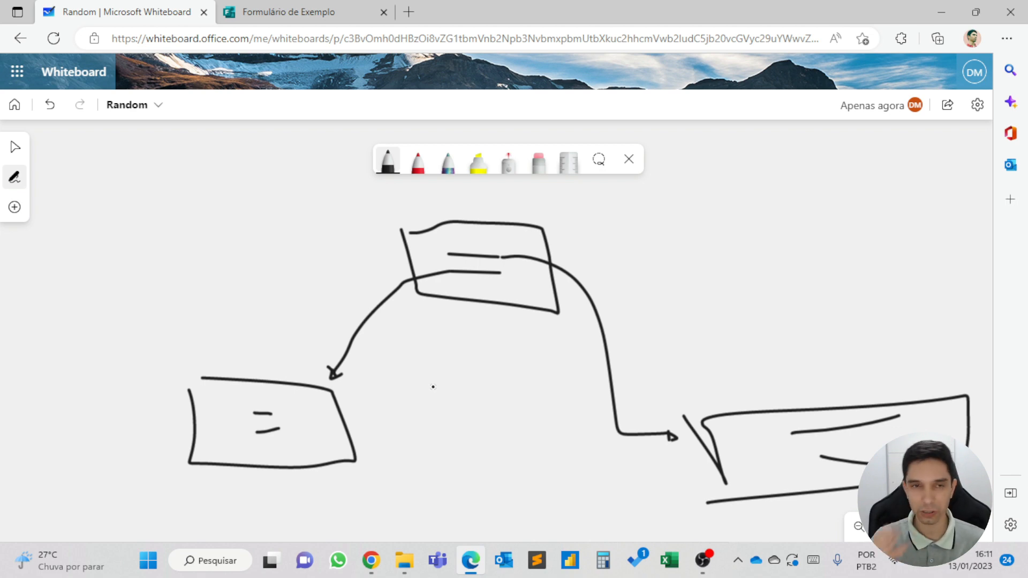
Switch to Microsoft Forms with the form "Formulário de Exemplo".
left_click(270, 12)
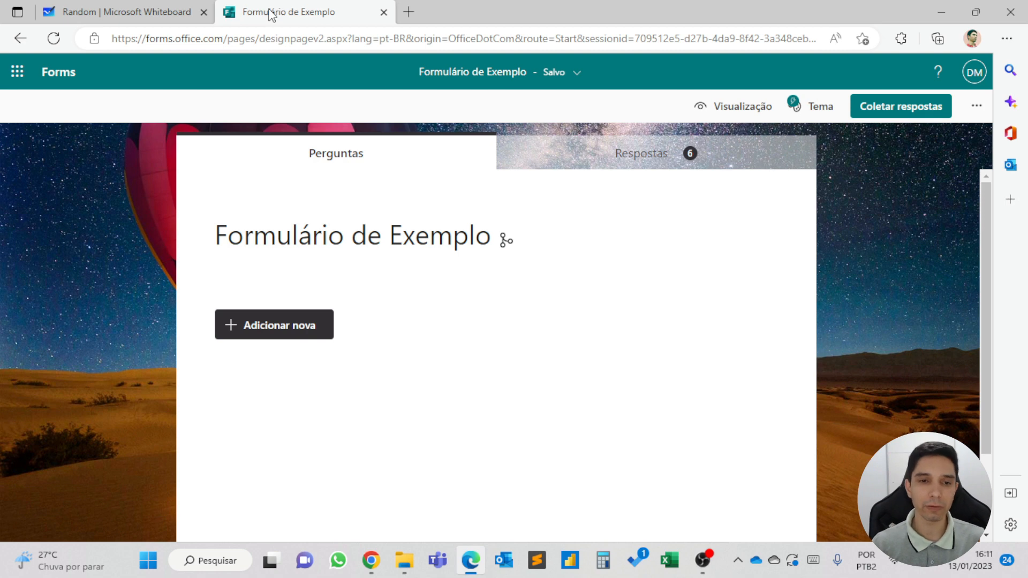
left_click(287, 322)
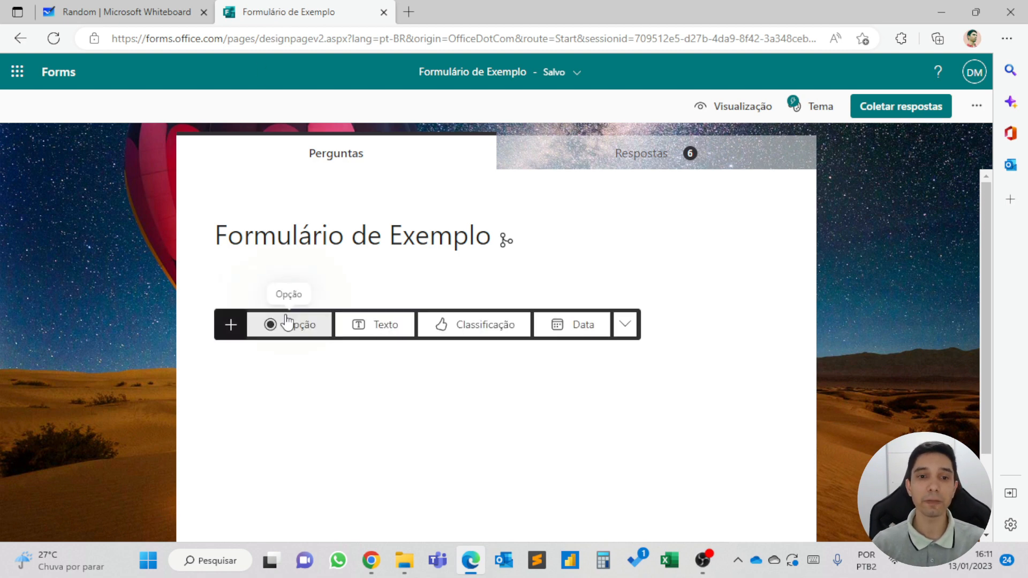
left_click(401, 334)
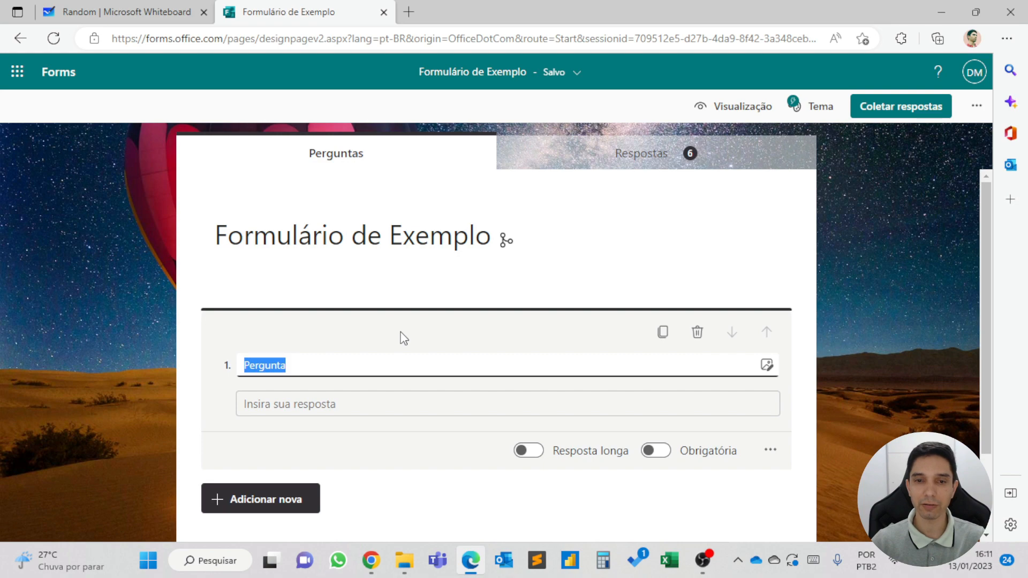
scroll(399, 343, "down", 1)
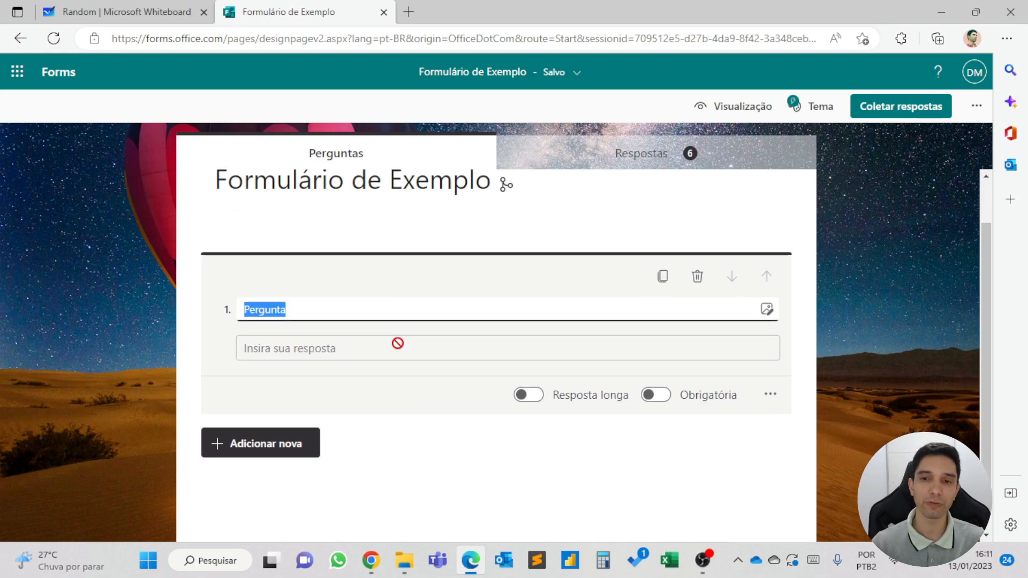
left_click(697, 279)
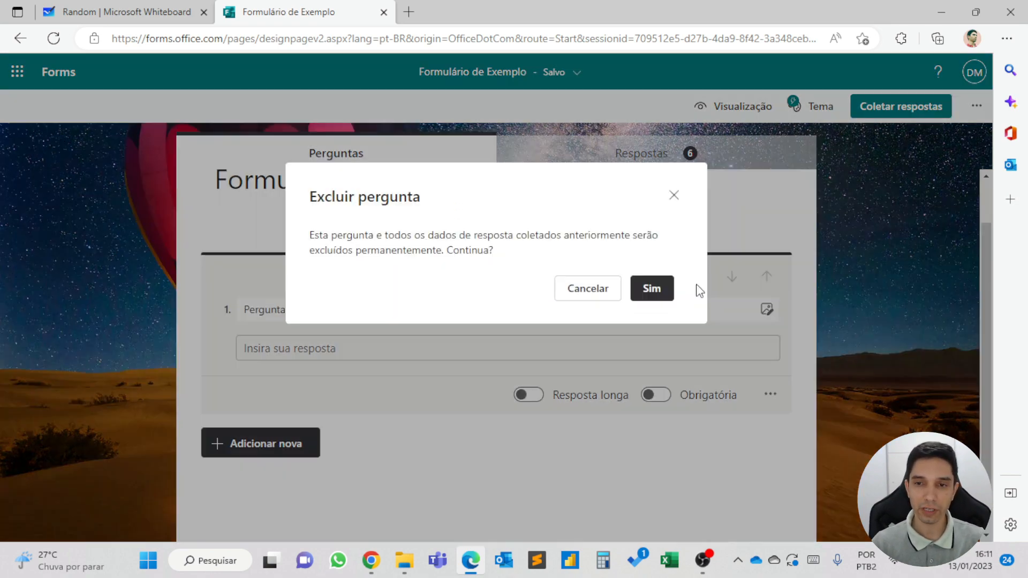
left_click(647, 302)
Add a first section (Seção) to the empty form.
left_click(277, 278)
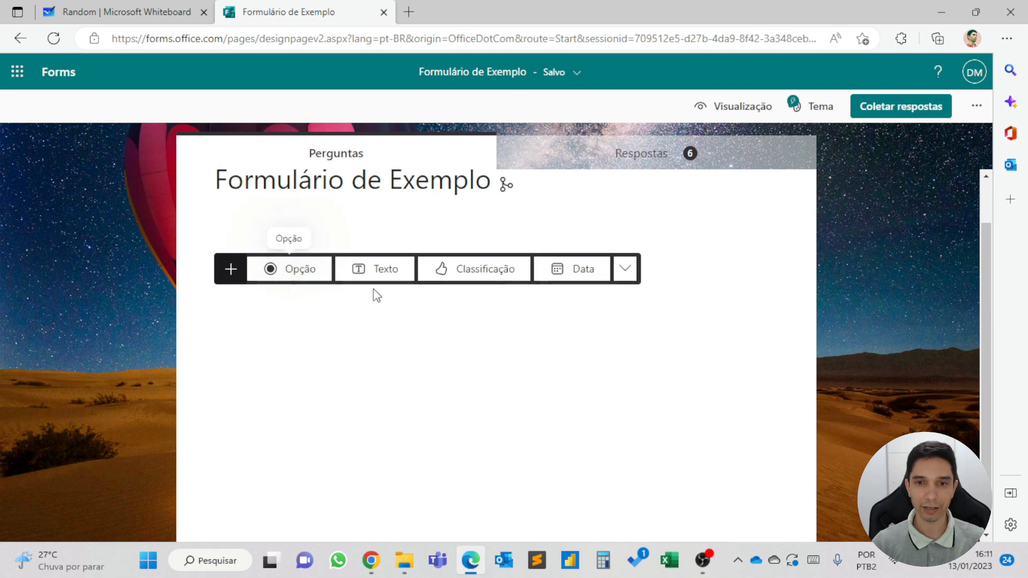
left_click(631, 273)
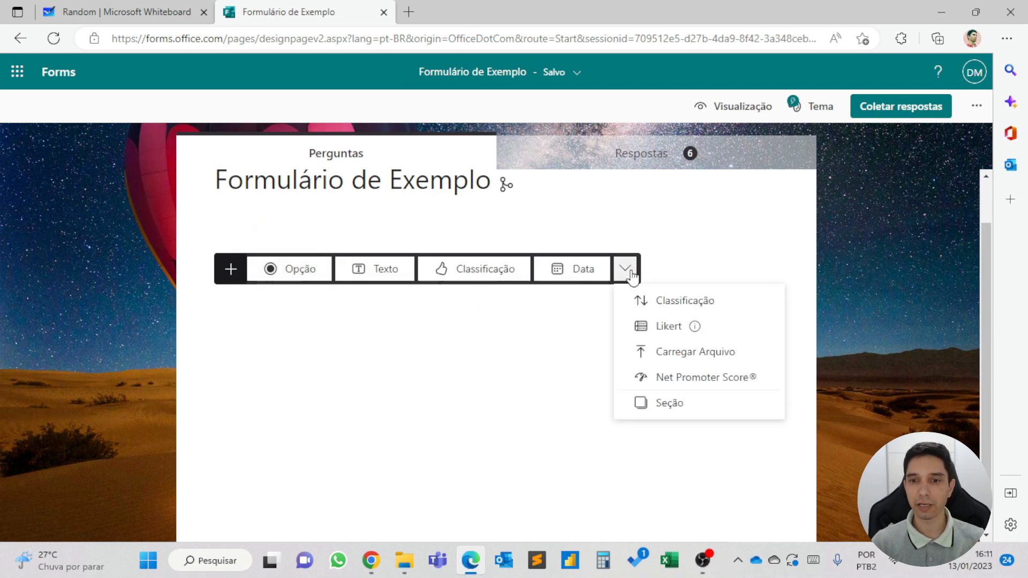
left_click(673, 409)
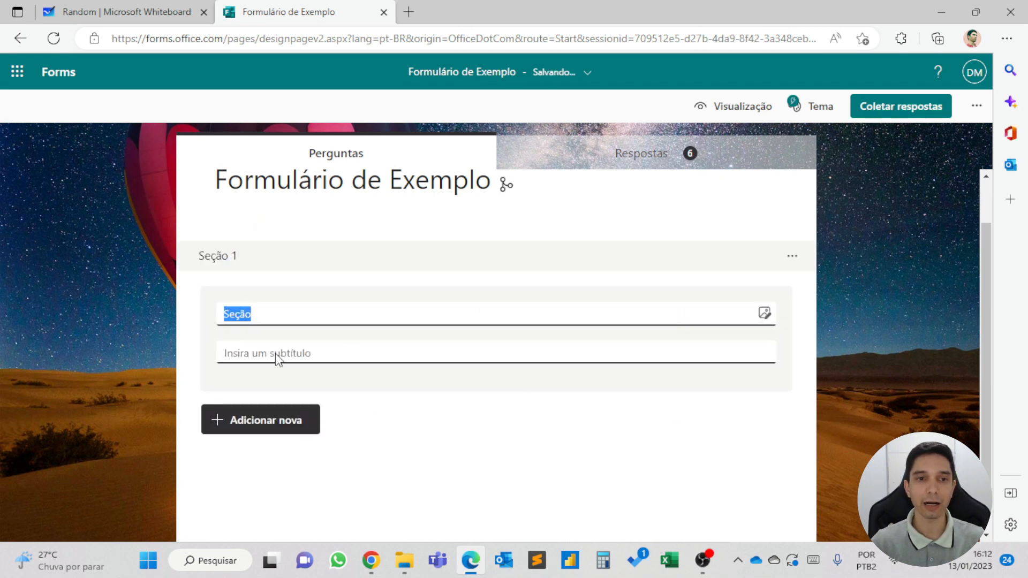
left_click(294, 413)
scroll(428, 380, "down", 1)
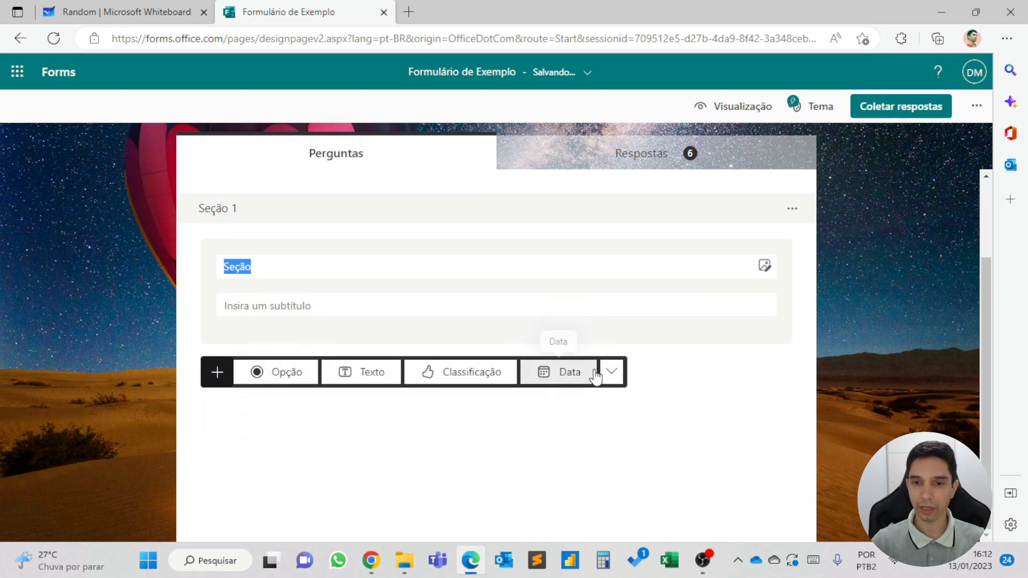
left_click(595, 377)
left_click(696, 332)
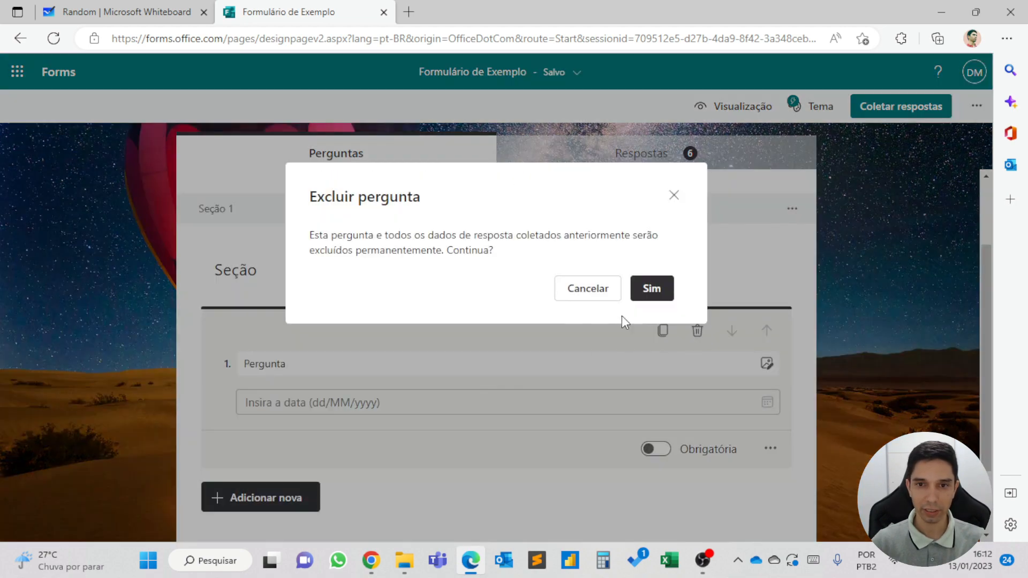
left_click(646, 294)
Add two more sections (Seção) to the form below the first one.
left_click(287, 324)
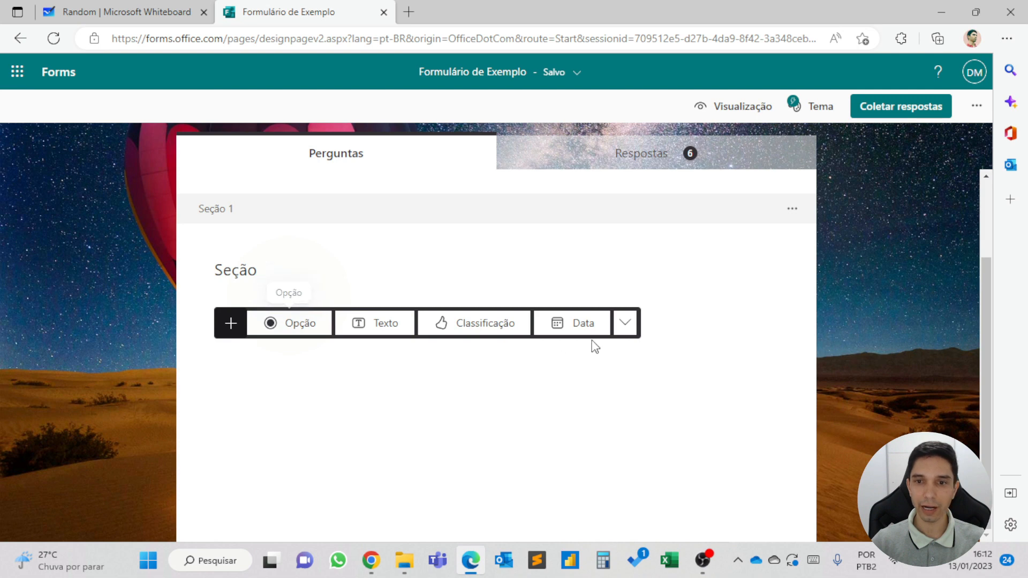
left_click(624, 323)
left_click(667, 456)
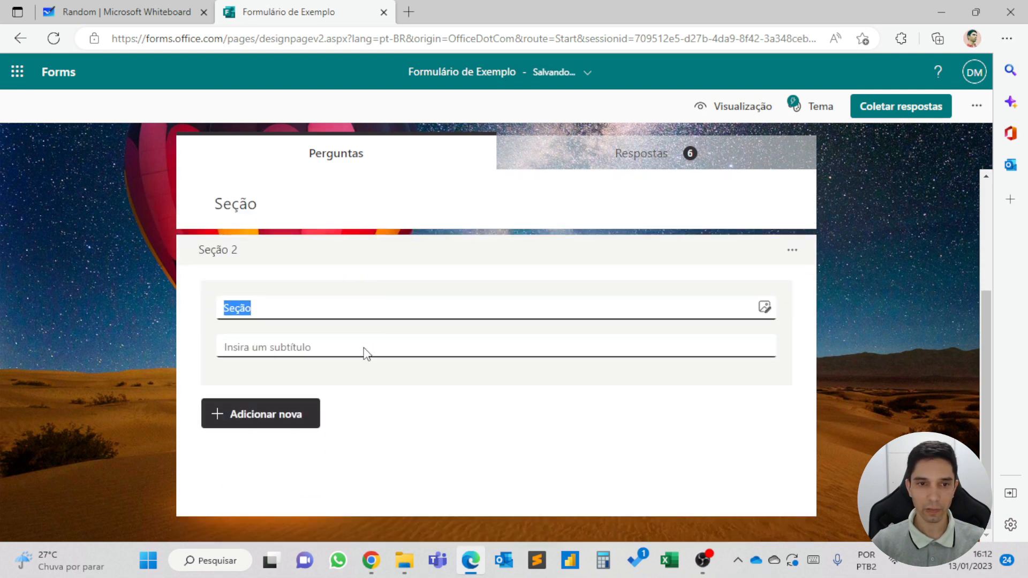
left_click(319, 413)
left_click(611, 415)
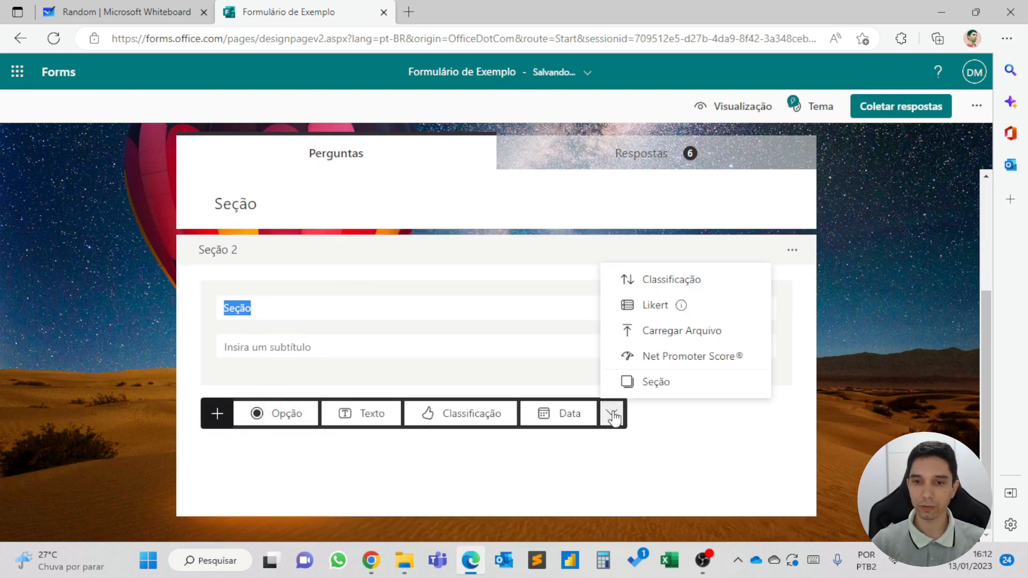
left_click(621, 381)
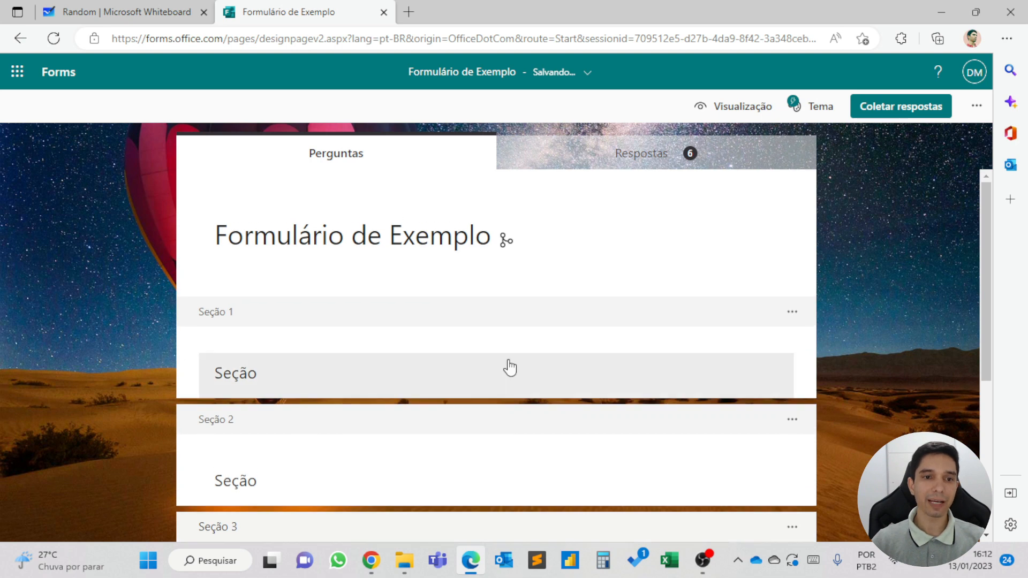
Insert a multiple-choice question (Opção) into Seção 1.
left_click(409, 308)
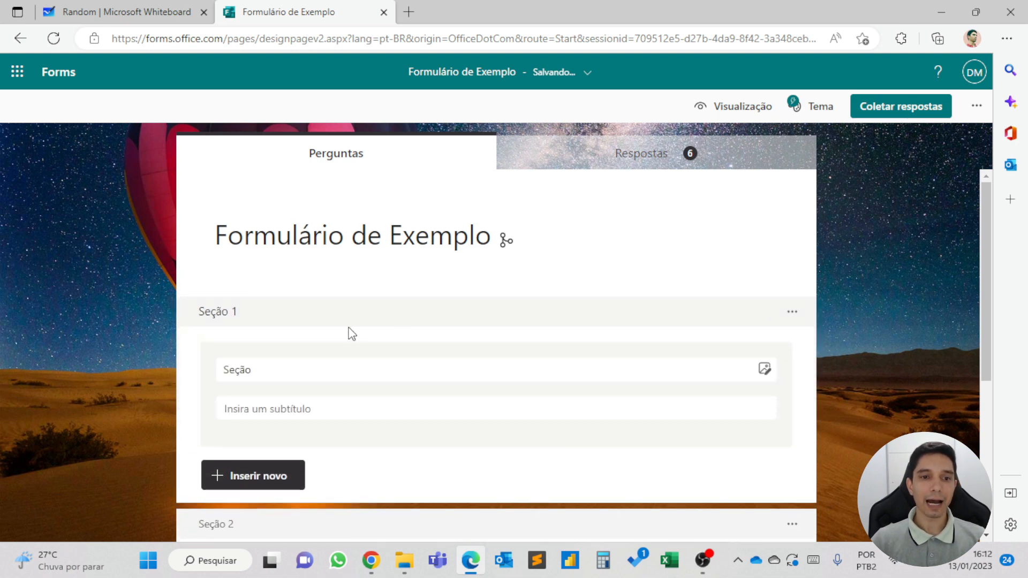
left_click(283, 371)
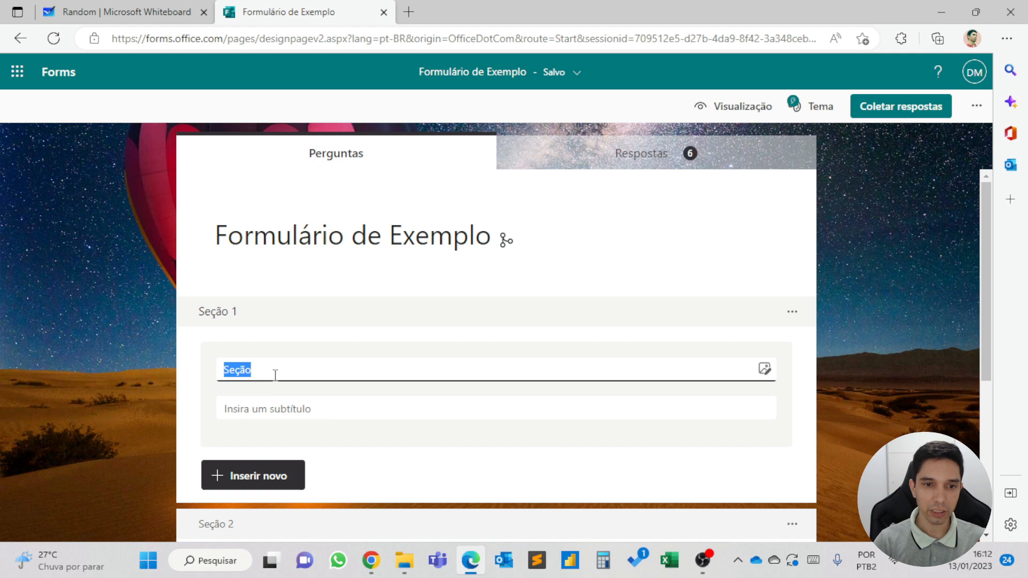
left_click(284, 475)
scroll(369, 454, "down", 1)
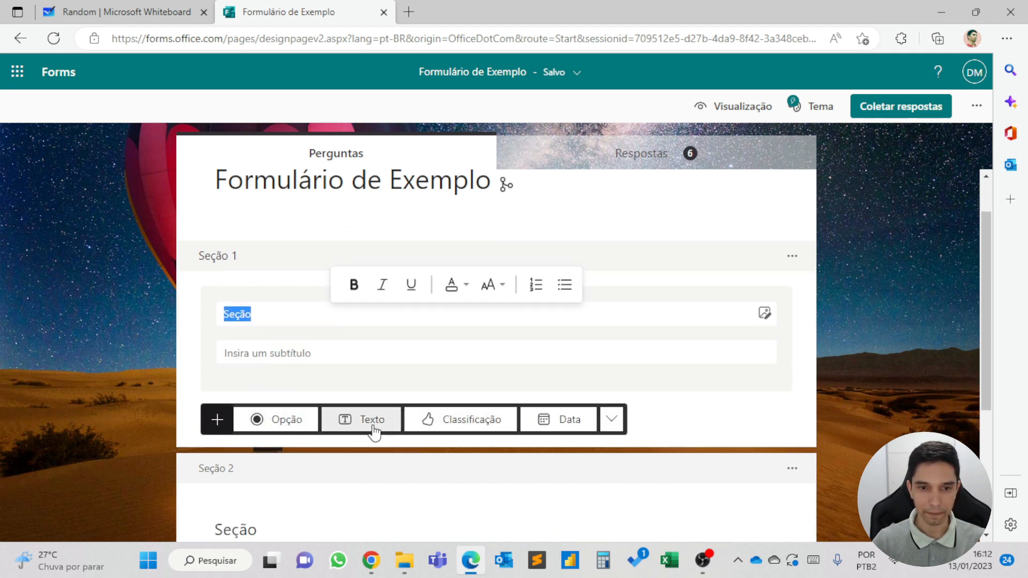
left_click(290, 425)
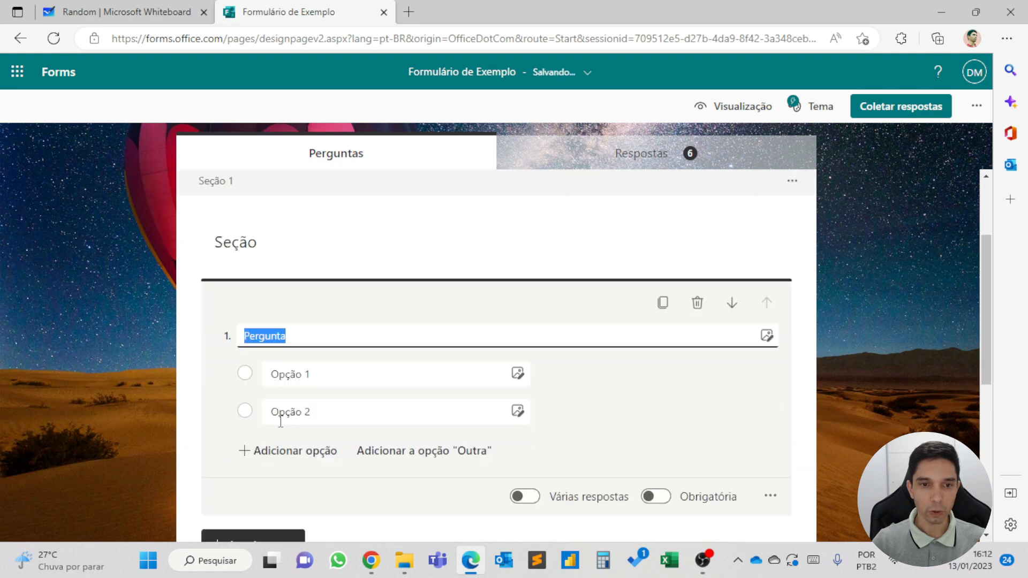
Change the title of Seção 1 to "Início".
scroll(267, 264, "up", 2)
left_click(271, 303)
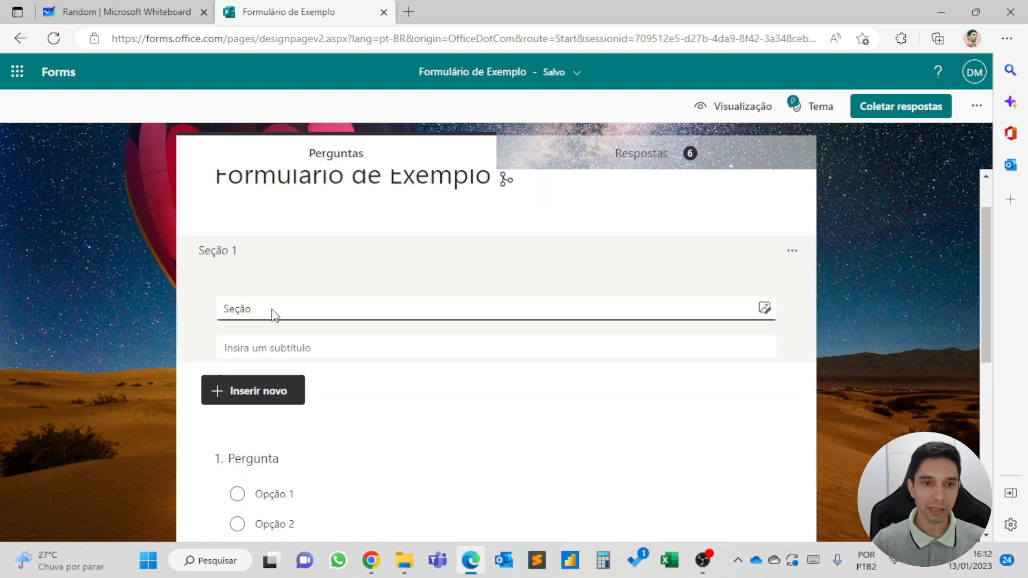
type("Pe")
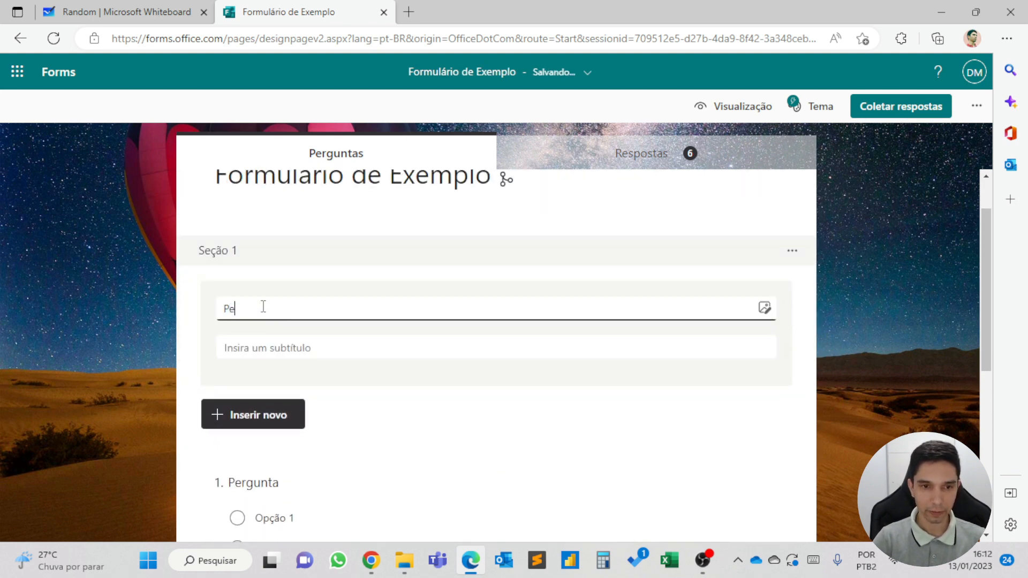
type("rgunta")
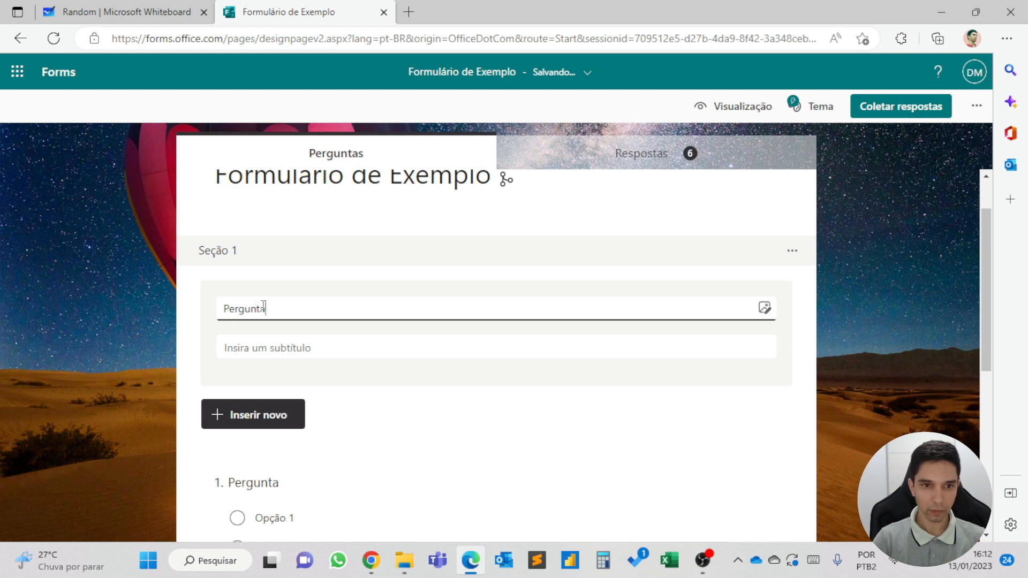
key("BackSpace")
key("BackSpace")
key("BackSpace")
key("BackSpace")
key("BackSpace")
key("BackSpace")
key("BackSpace")
key("BackSpace")
type("In")
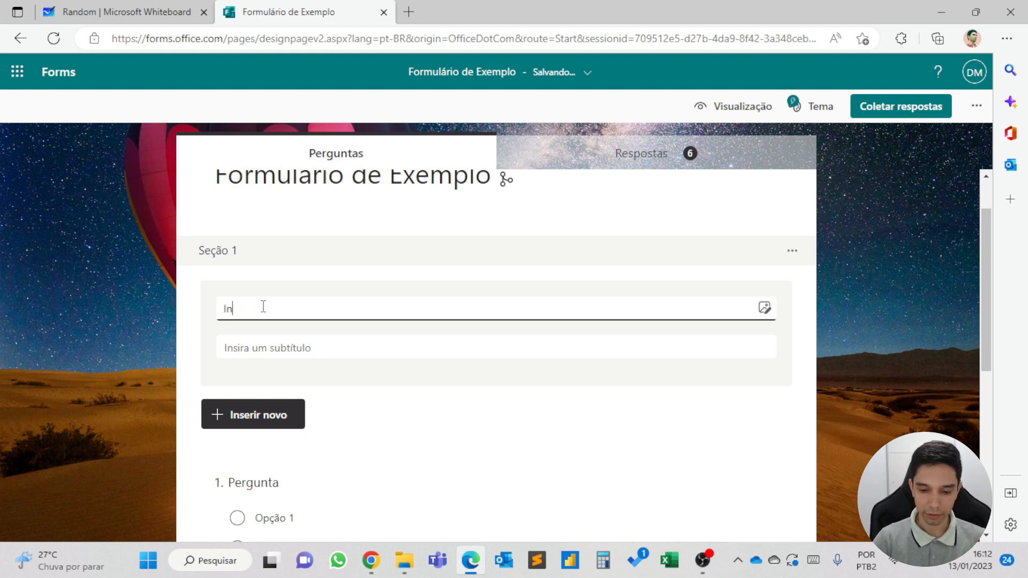
type("ício")
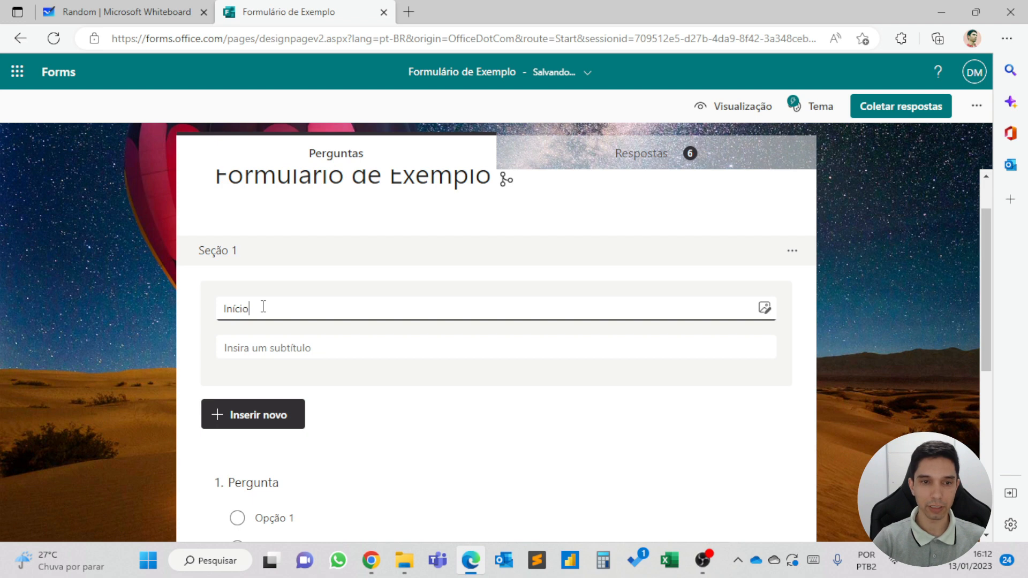
Set the text of the multiple-choice question in the first section to "Qual área você atua?".
scroll(278, 321, "down", 3)
left_click(279, 323)
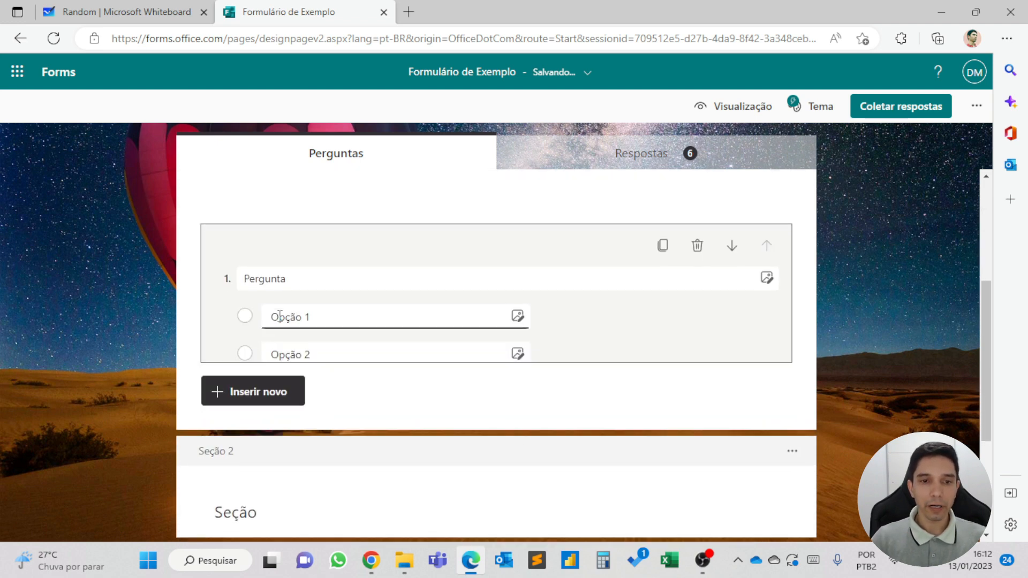
double_click(298, 239)
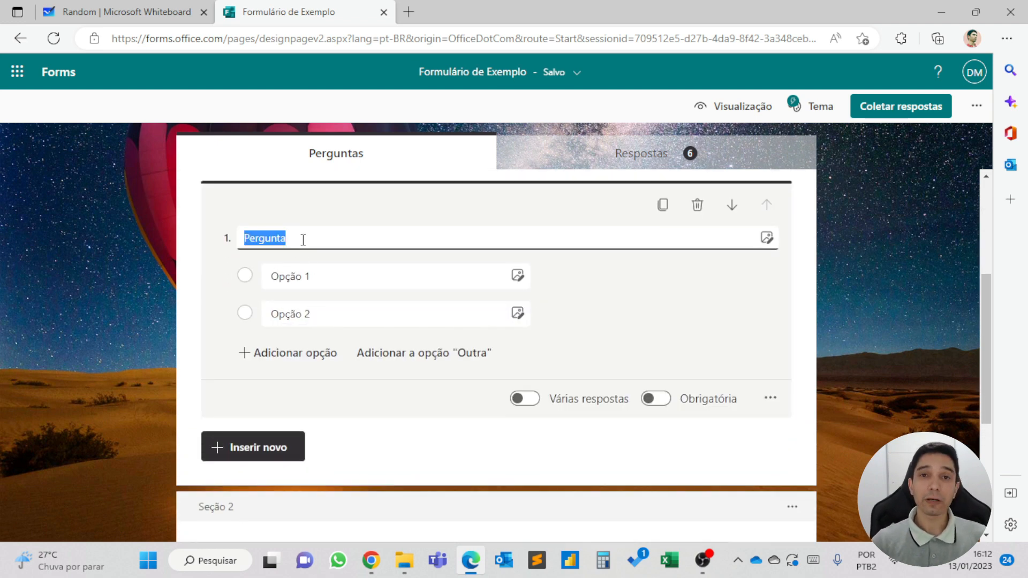
type("Qual ")
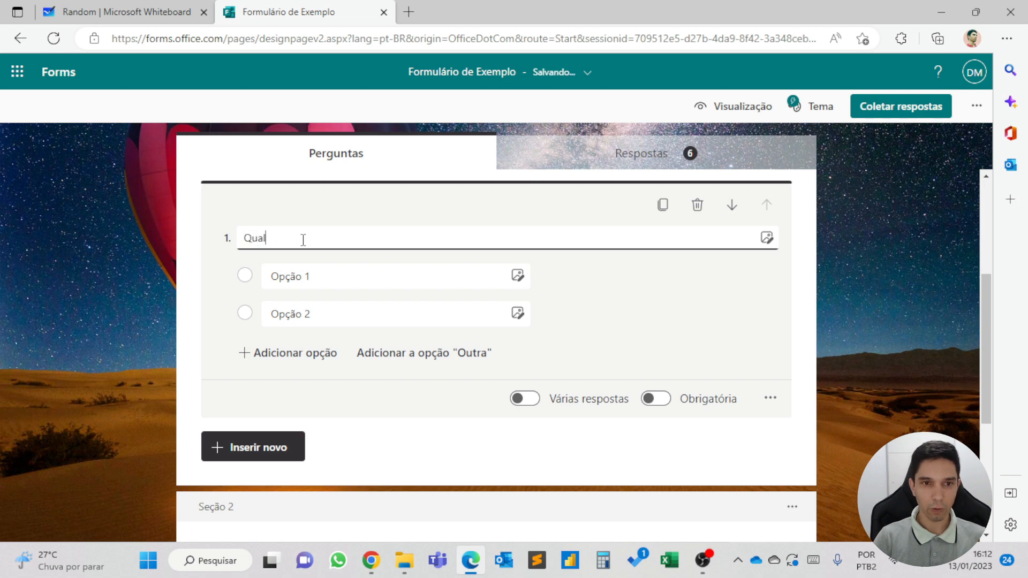
type("área você atua?")
Name the question's two answer options "Vendas" and "Logística".
left_click(334, 276)
left_click(334, 276)
type("Vendas")
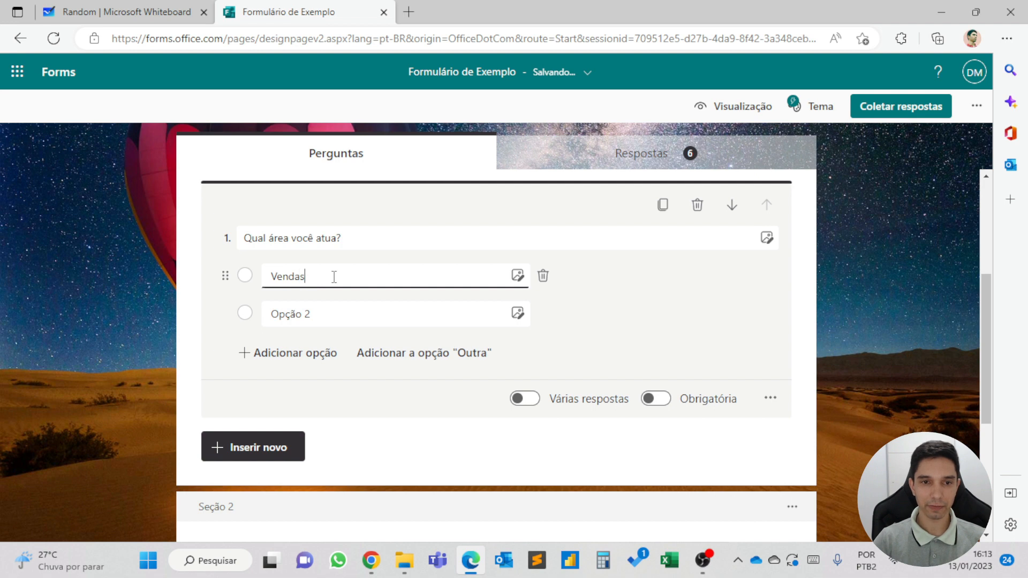
left_click(341, 314)
type("Logística")
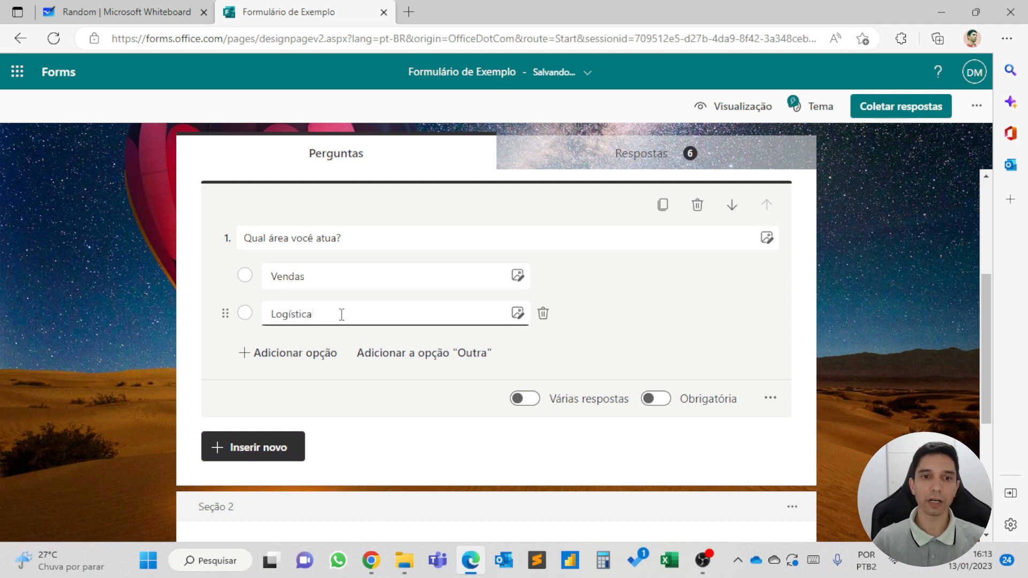
Change the title of Seção 2 to "Vendas".
scroll(346, 310, "down", 2)
scroll(347, 308, "up", 4)
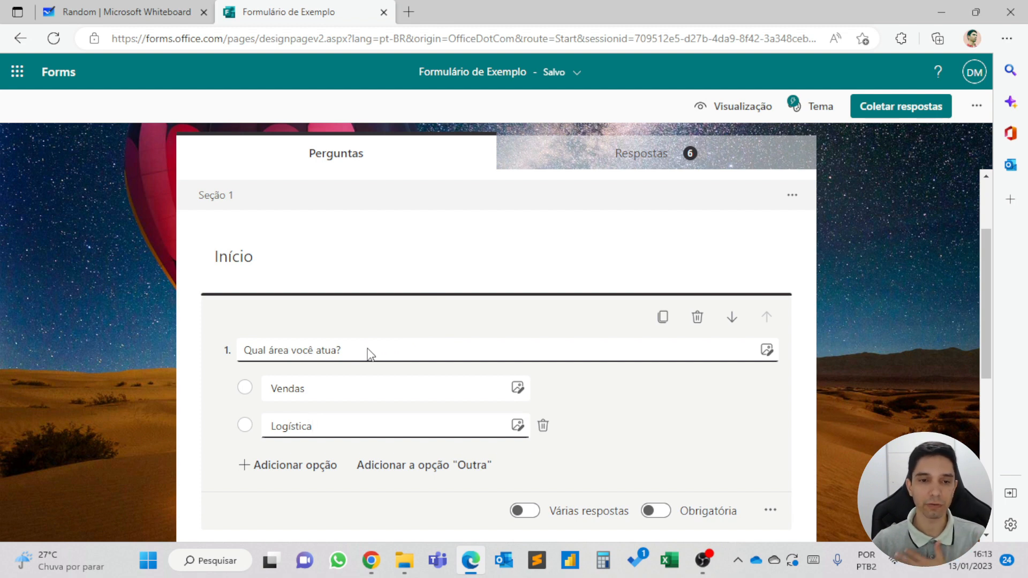
scroll(370, 354, "down", 3)
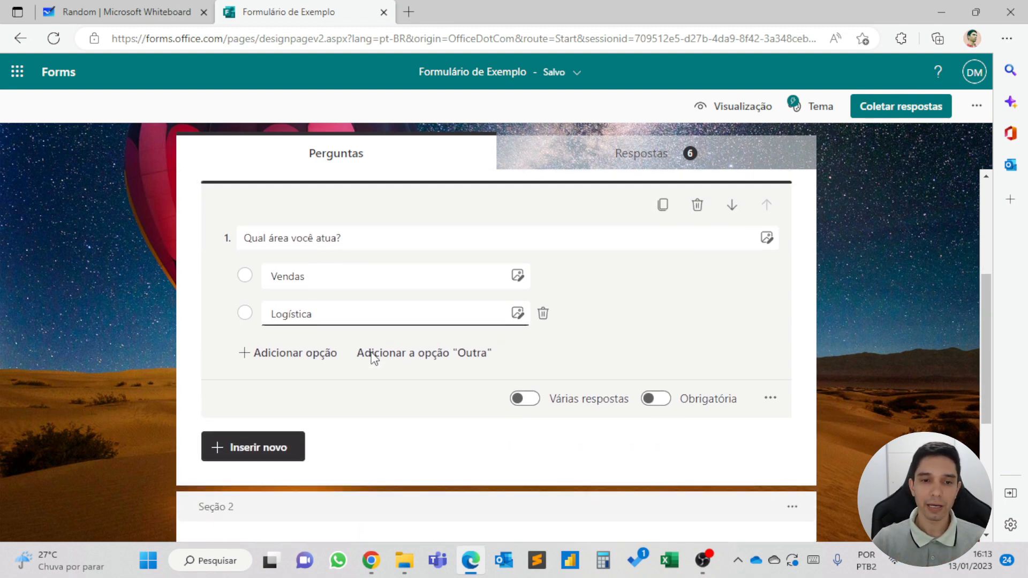
scroll(373, 357, "down", 3)
scroll(298, 392, "down", 3)
left_click(287, 244)
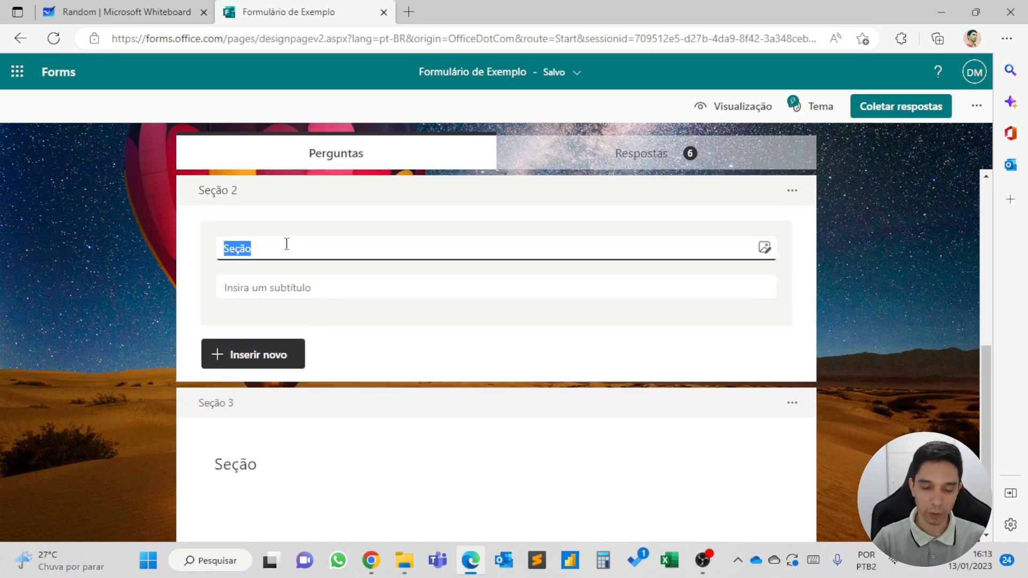
type("Vendas")
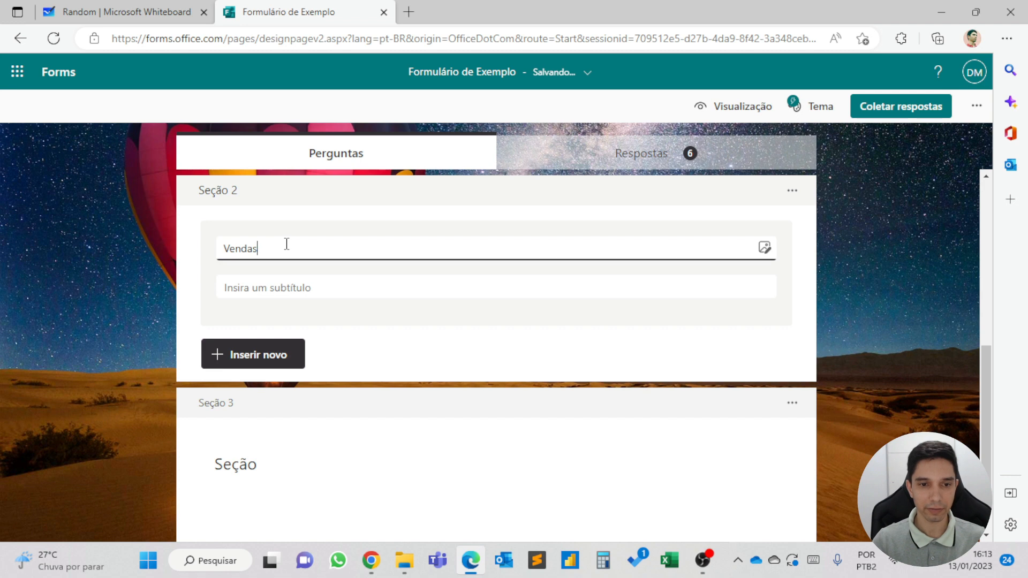
Change the title of Seção 3 to "Logística".
scroll(298, 321, "down", 1)
left_click(299, 410)
left_click(284, 299)
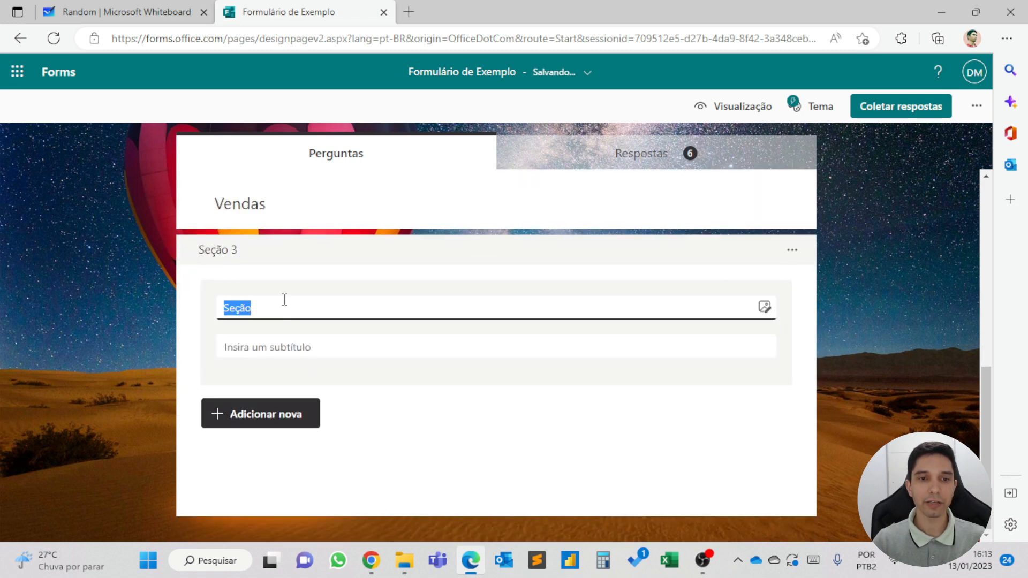
type("Log")
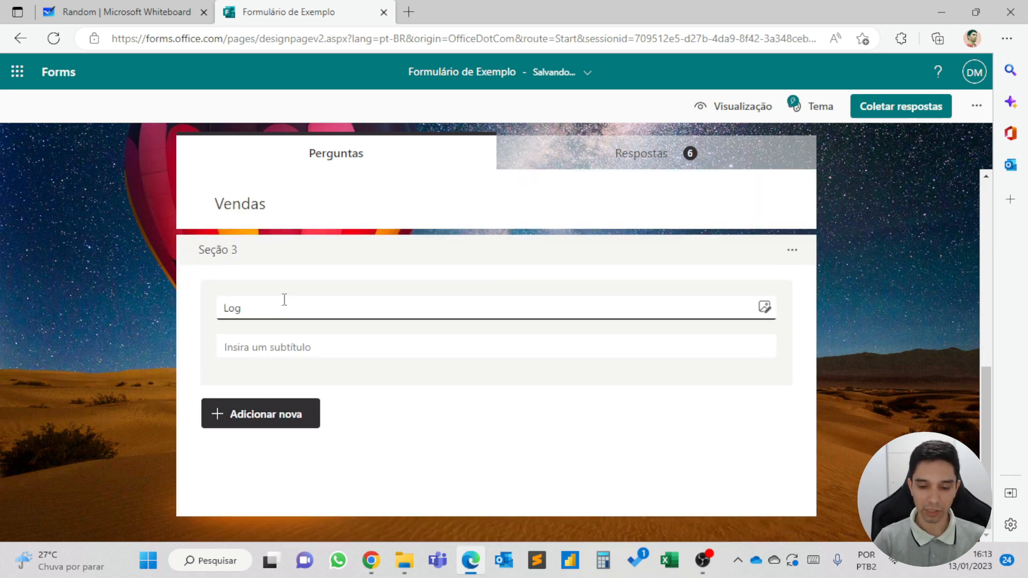
type("ística")
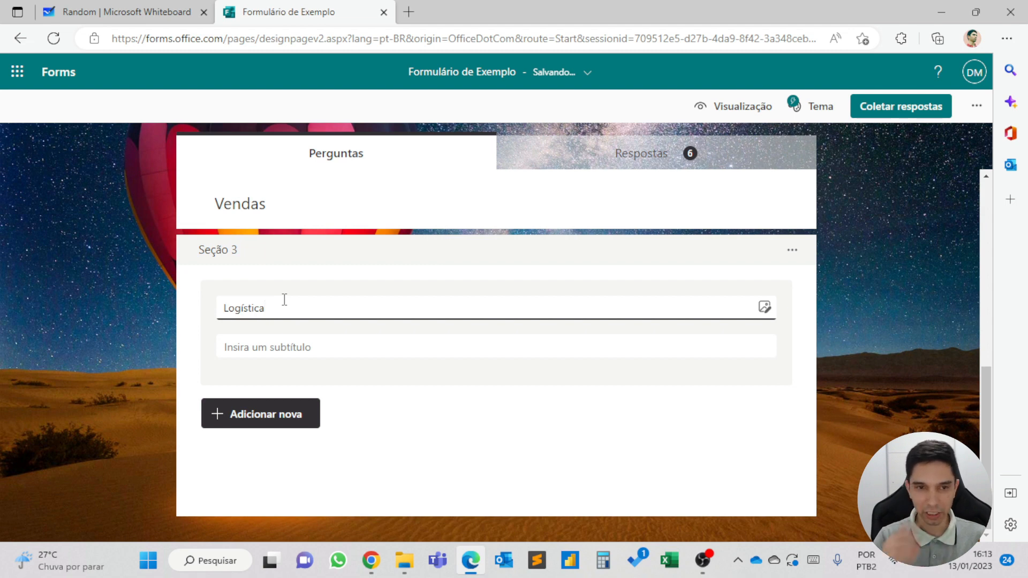
Insert a multiple-choice question (Opção) and a text question (Texto) into the Vendas section.
scroll(287, 300, "up", 8)
scroll(287, 299, "down", 6)
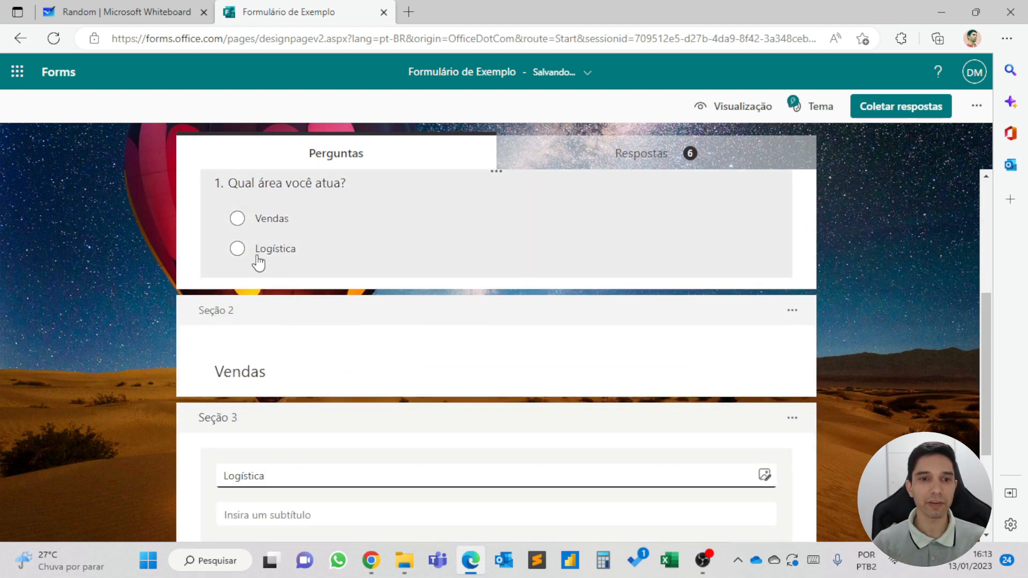
scroll(385, 356, "down", 1)
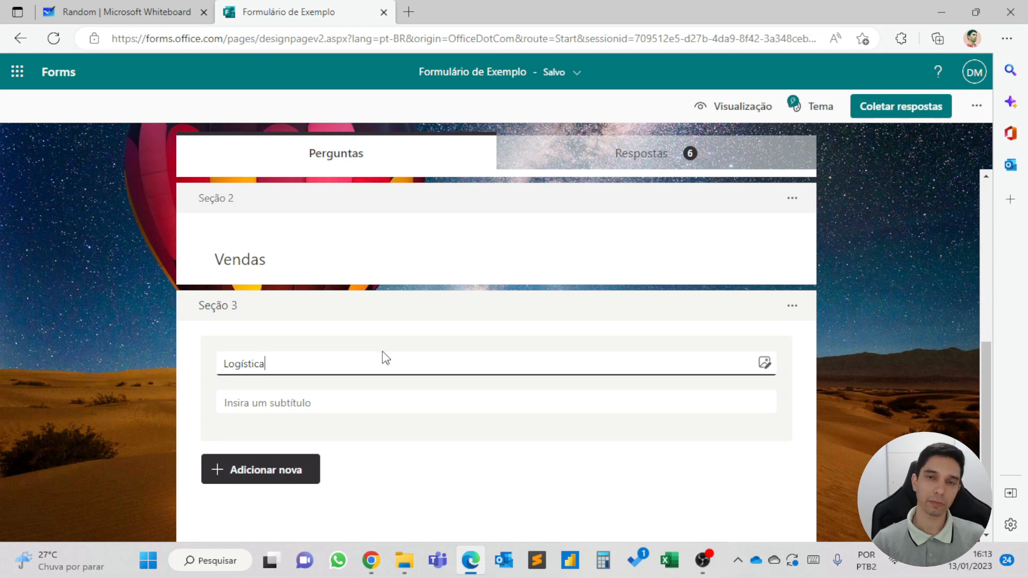
scroll(382, 351, "up", 4)
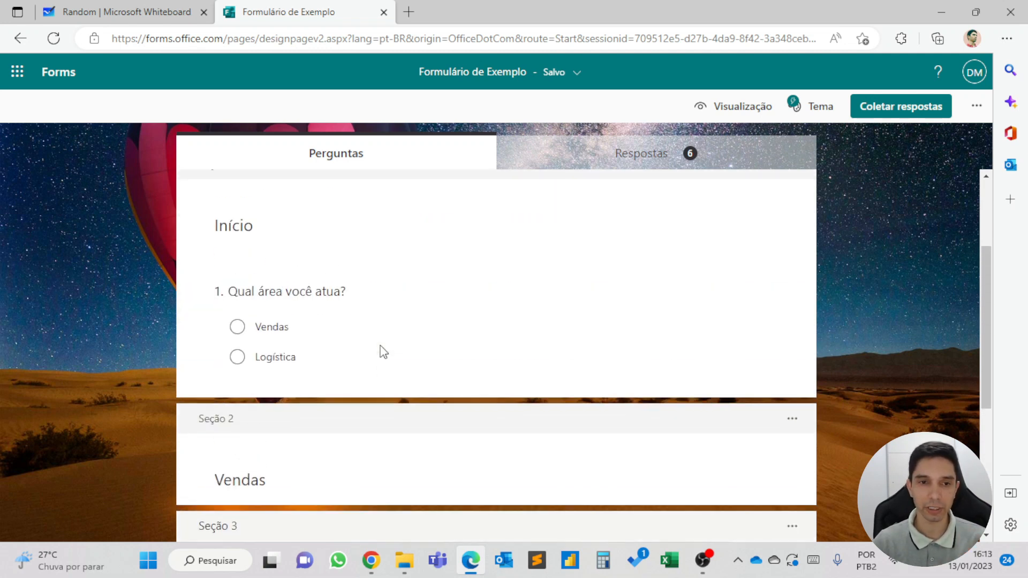
scroll(291, 361, "down", 2)
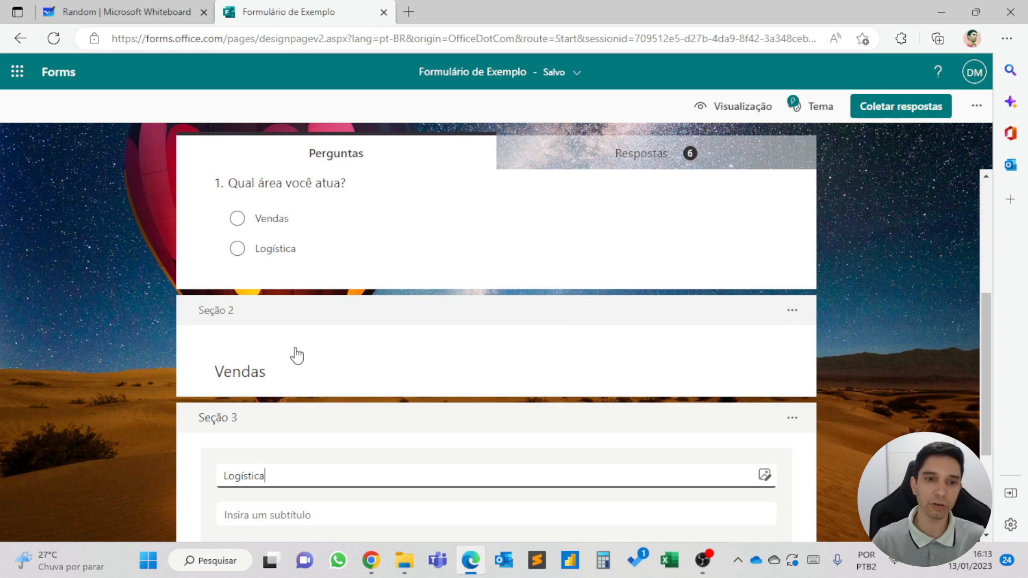
left_click(296, 350)
left_click(277, 479)
scroll(289, 385, "down", 1)
left_click(297, 423)
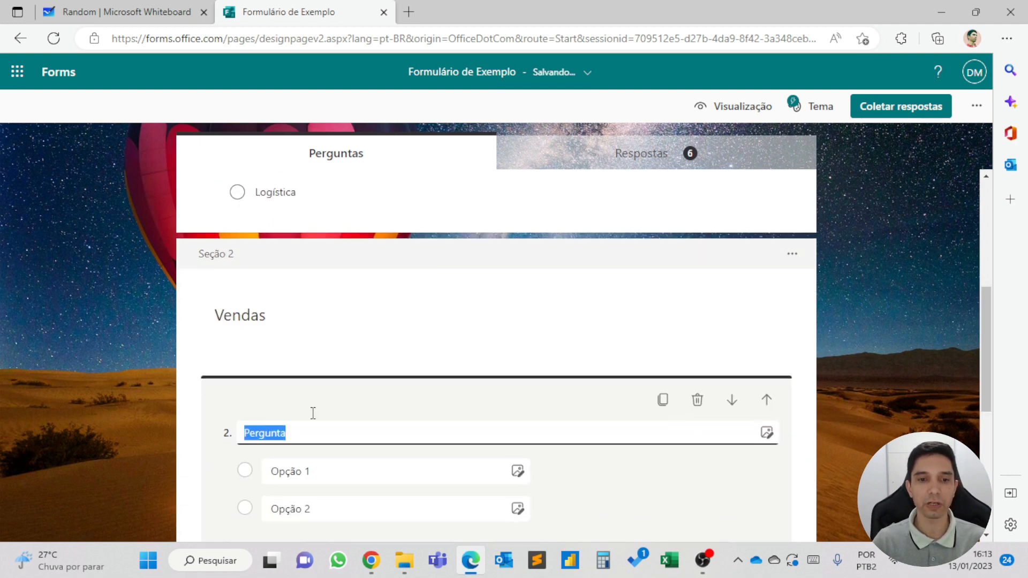
left_click(289, 402)
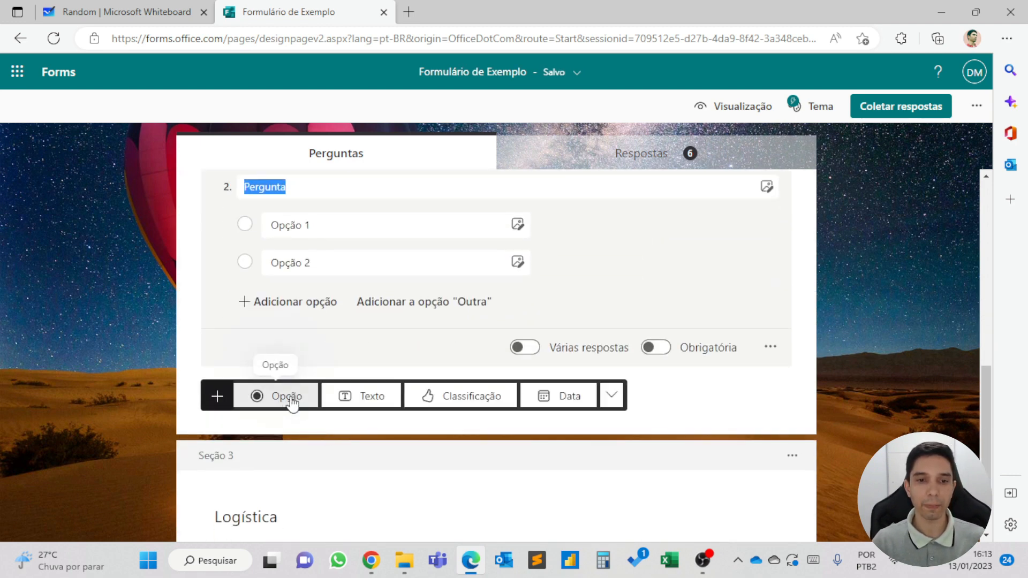
left_click(366, 397)
Insert a rating question (Classificação) and a date question (Data) into the Logística section.
scroll(343, 380, "down", 3)
left_click(315, 365)
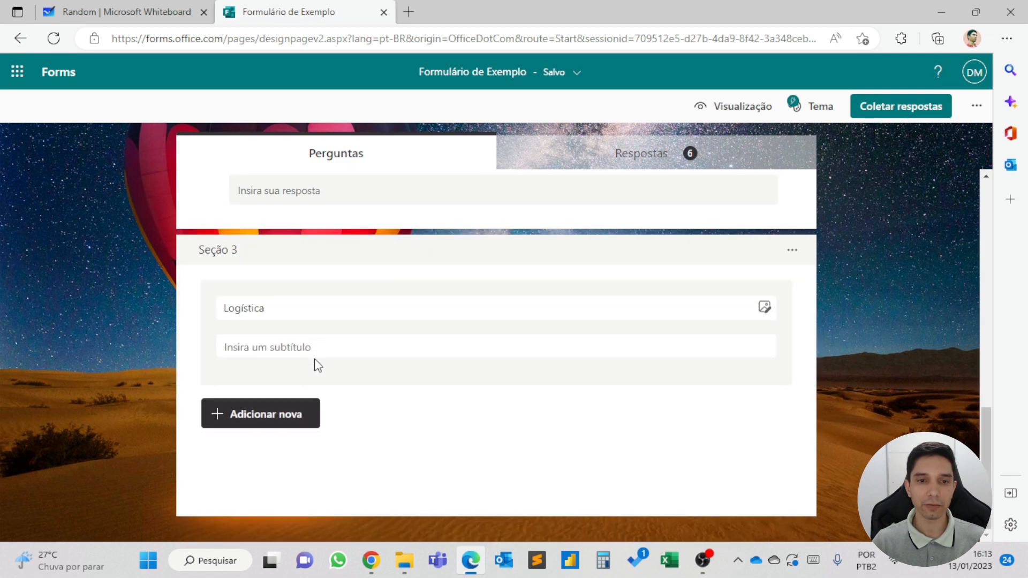
left_click(301, 414)
left_click(441, 422)
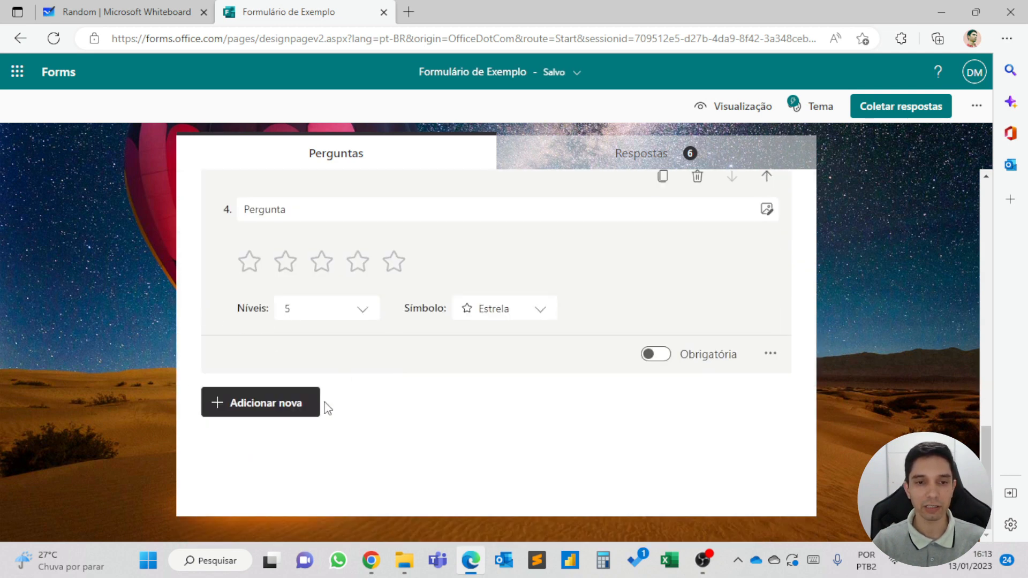
left_click(309, 406)
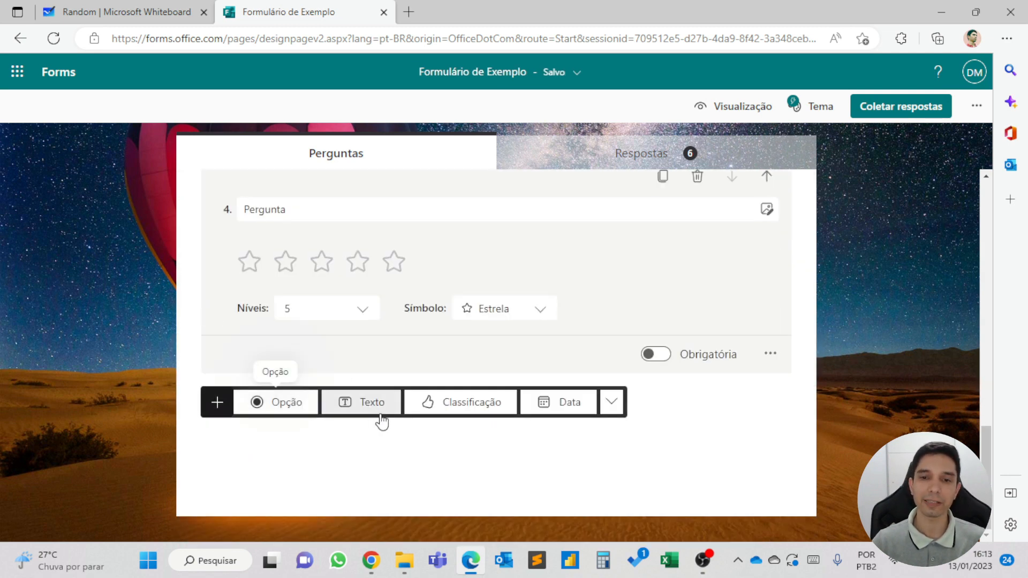
left_click(558, 405)
Review the questions in all three sections, preview the form's Início section as a respondent sees it, and return to editing.
scroll(556, 406, "up", 15)
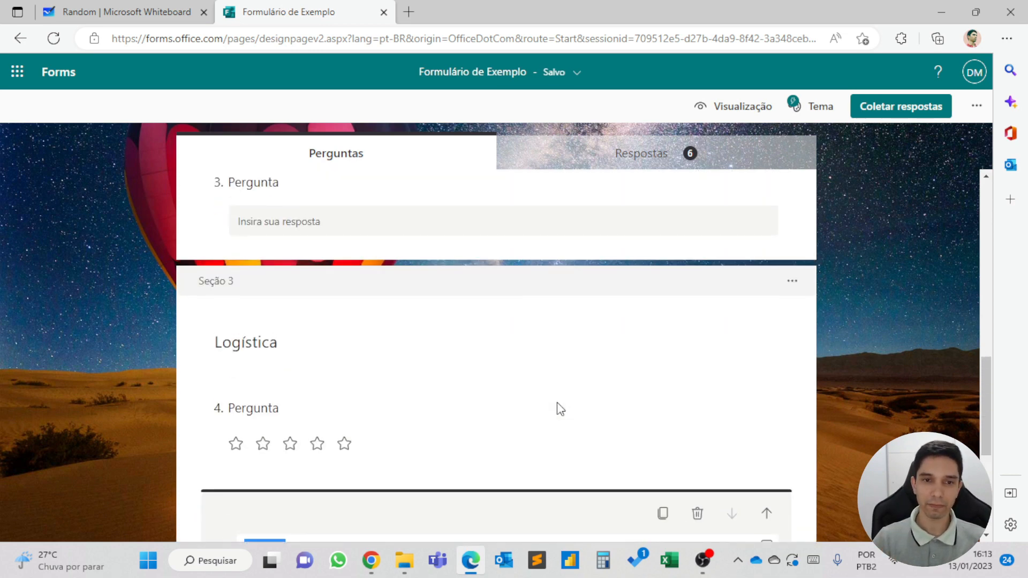
scroll(557, 417, "down", 1)
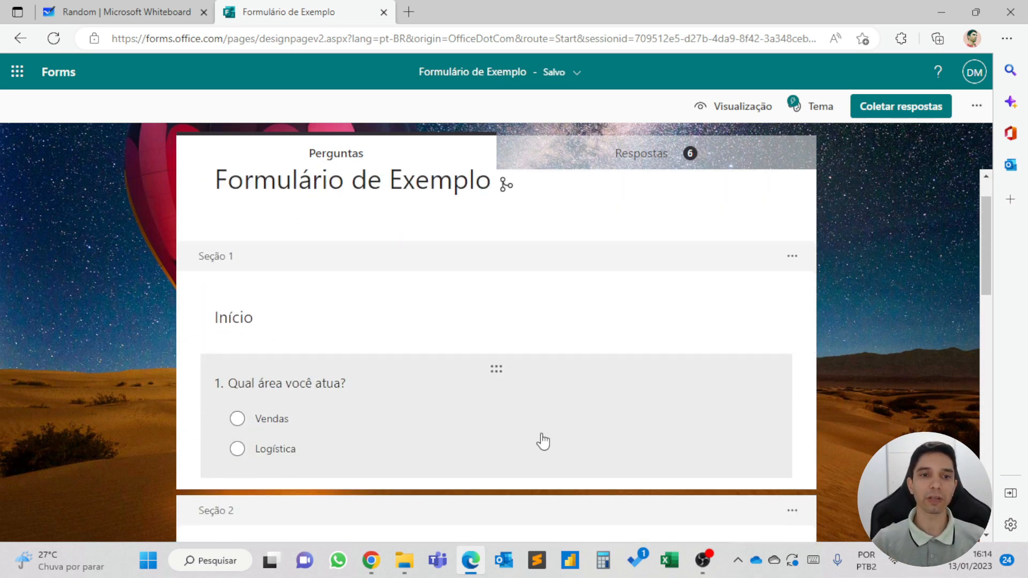
scroll(257, 305, "down", 4)
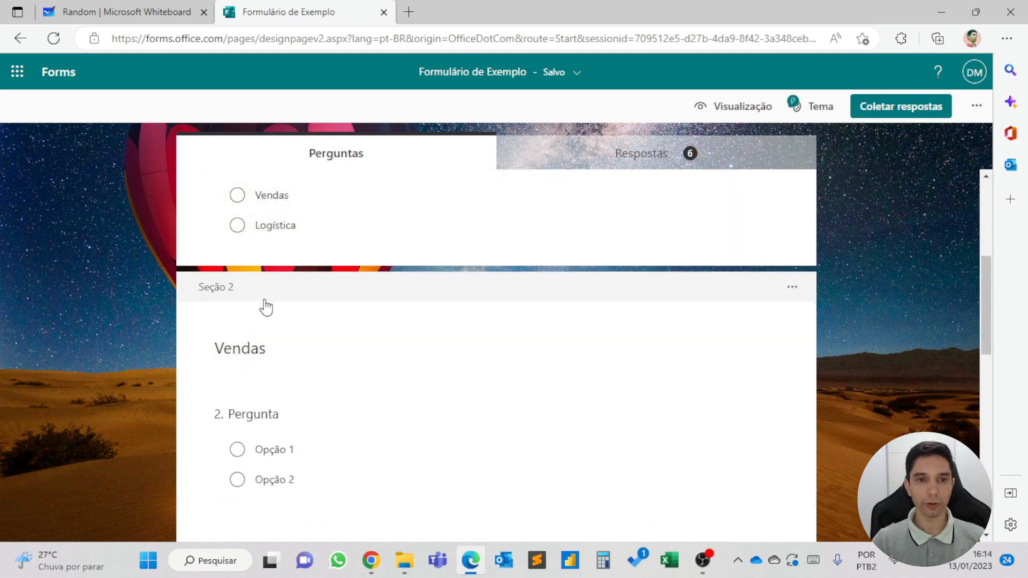
scroll(262, 311, "down", 4)
scroll(257, 375, "down", 2)
scroll(257, 354, "down", 4)
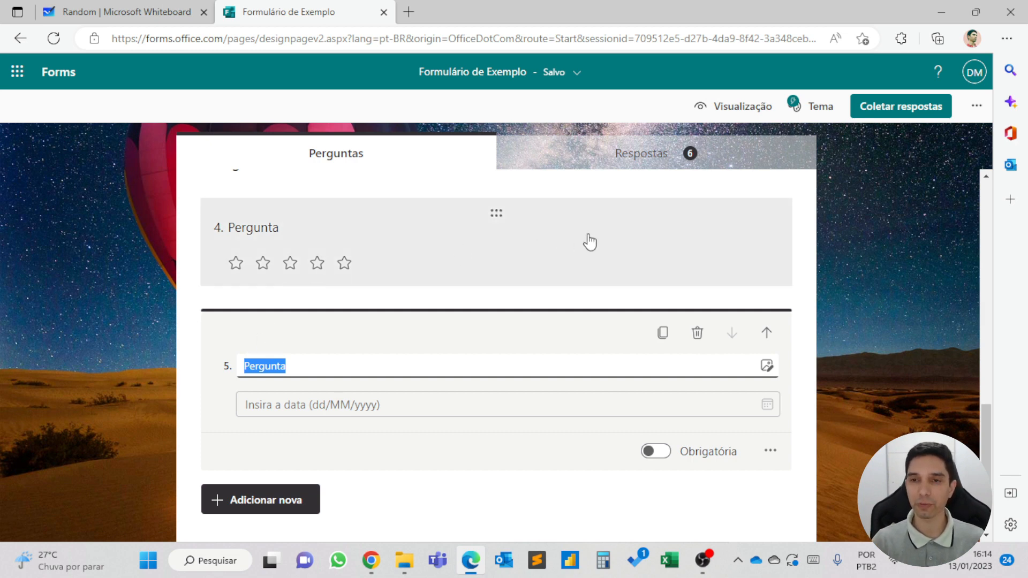
left_click(740, 107)
scroll(721, 204, "down", 2)
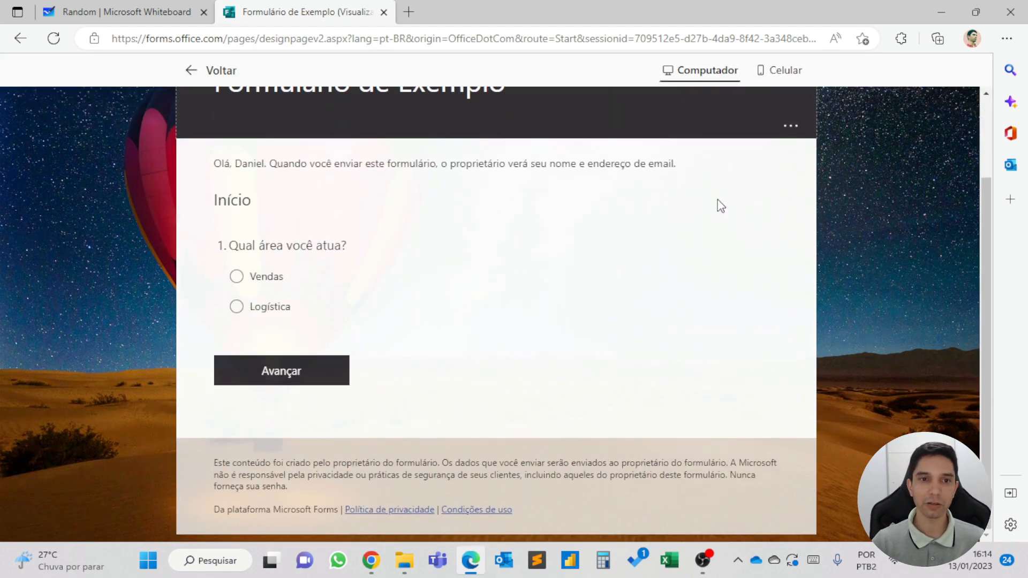
scroll(717, 200, "up", 2)
scroll(717, 199, "down", 1)
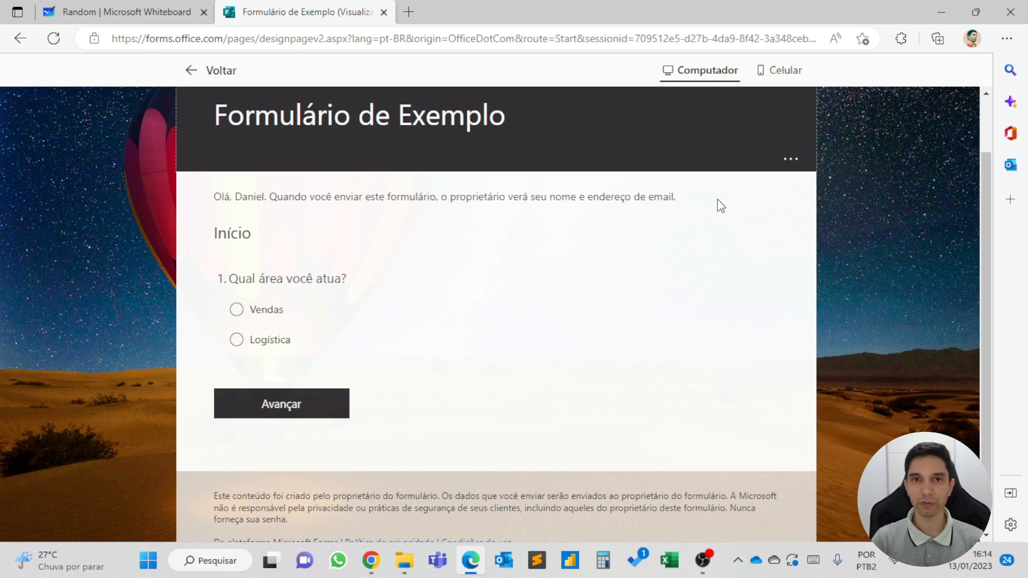
scroll(716, 202, "up", 1)
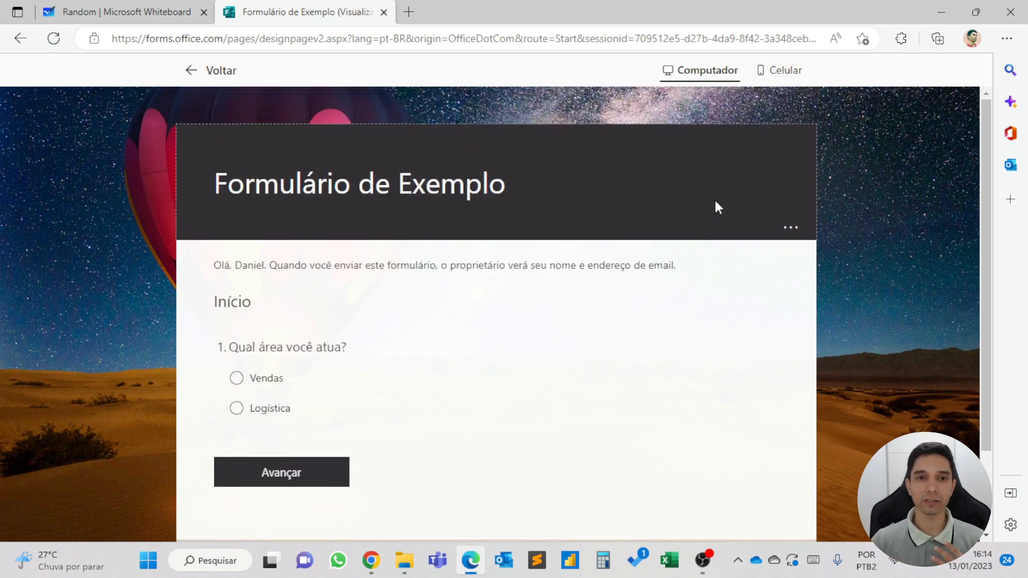
scroll(718, 208, "down", 1)
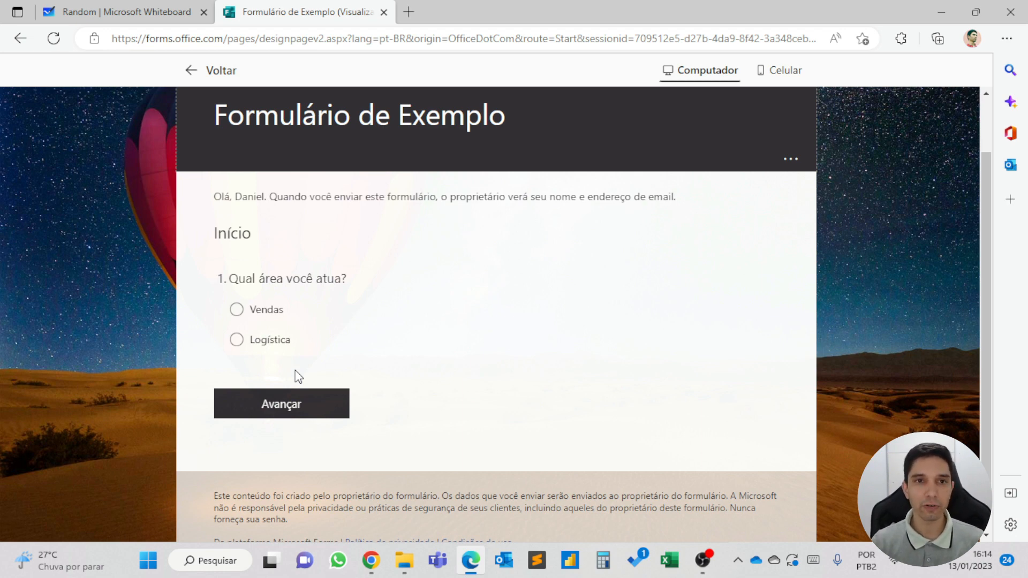
left_click(199, 71)
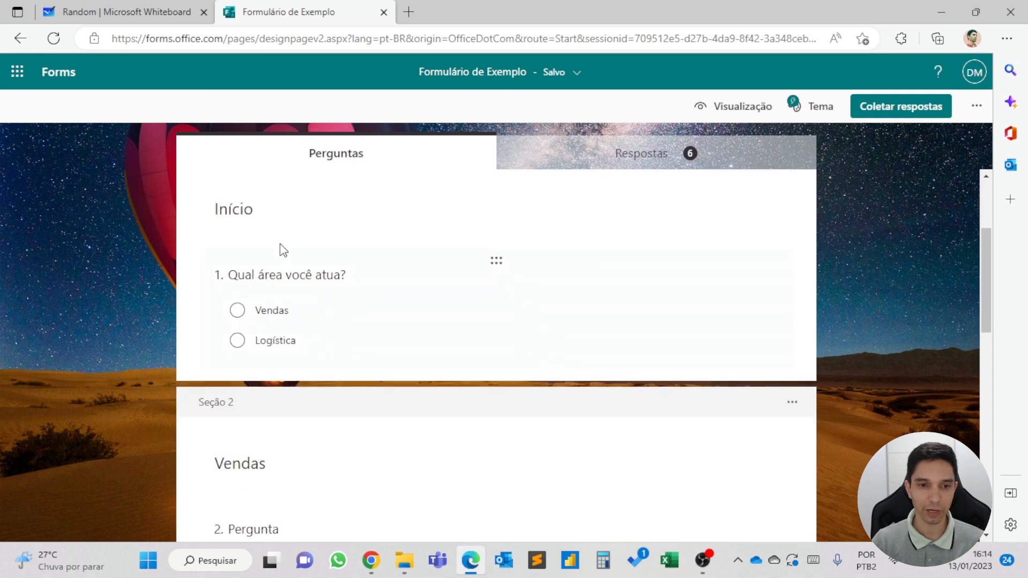
Open the branching options (Adicionar ramificação) for Seção 1.
scroll(282, 250, "down", 1)
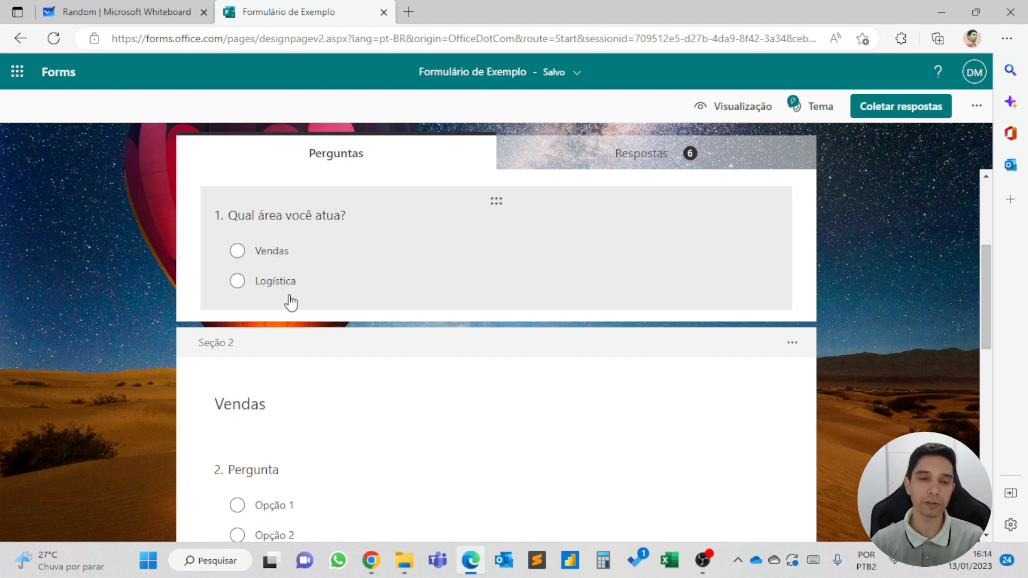
scroll(686, 236, "up", 4)
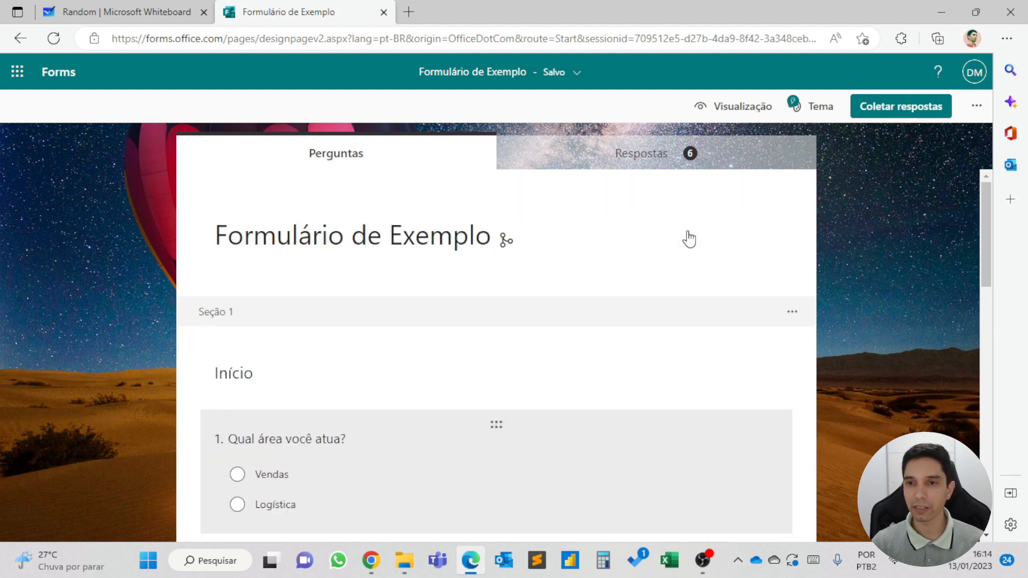
scroll(729, 246, "down", 1)
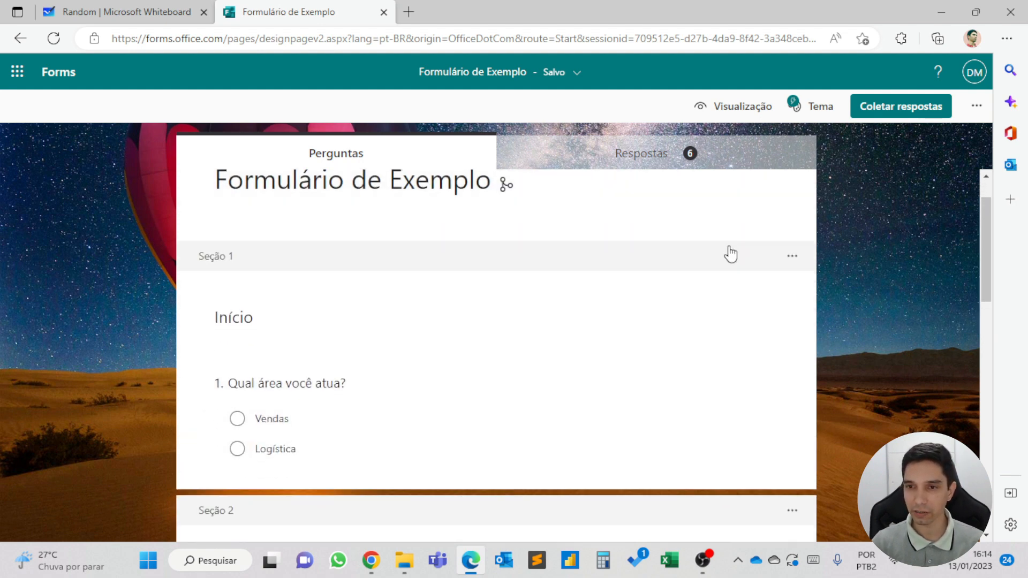
left_click(791, 258)
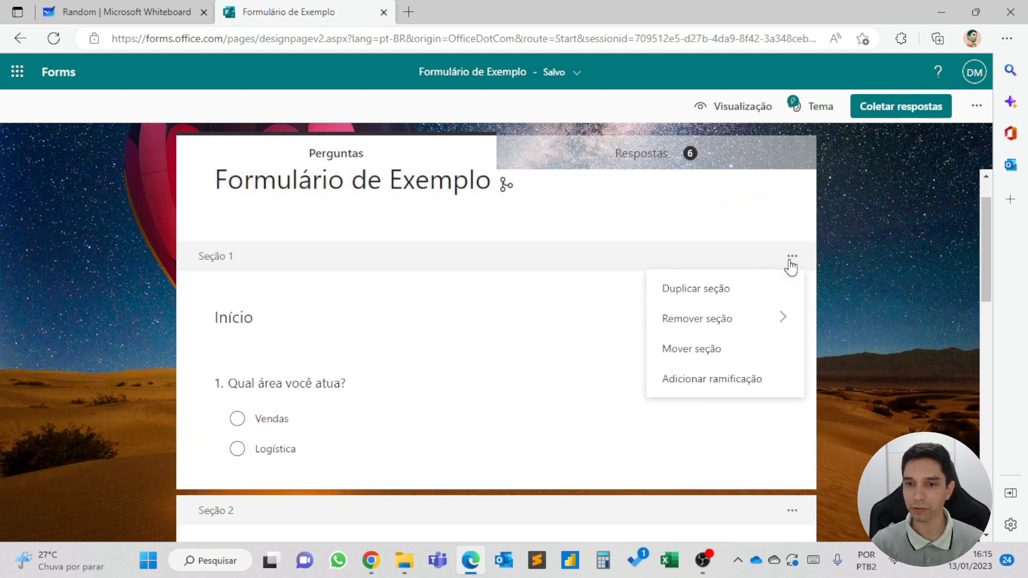
left_click(735, 390)
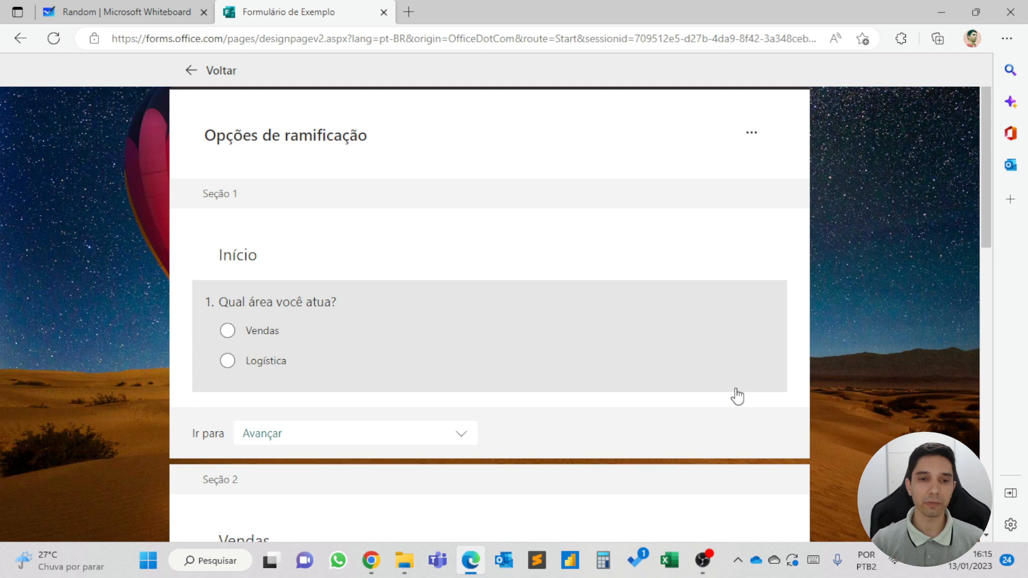
Set the "Vendas" answer of "Qual área você atua?" to branch to section "2. Vendas".
left_click(657, 294)
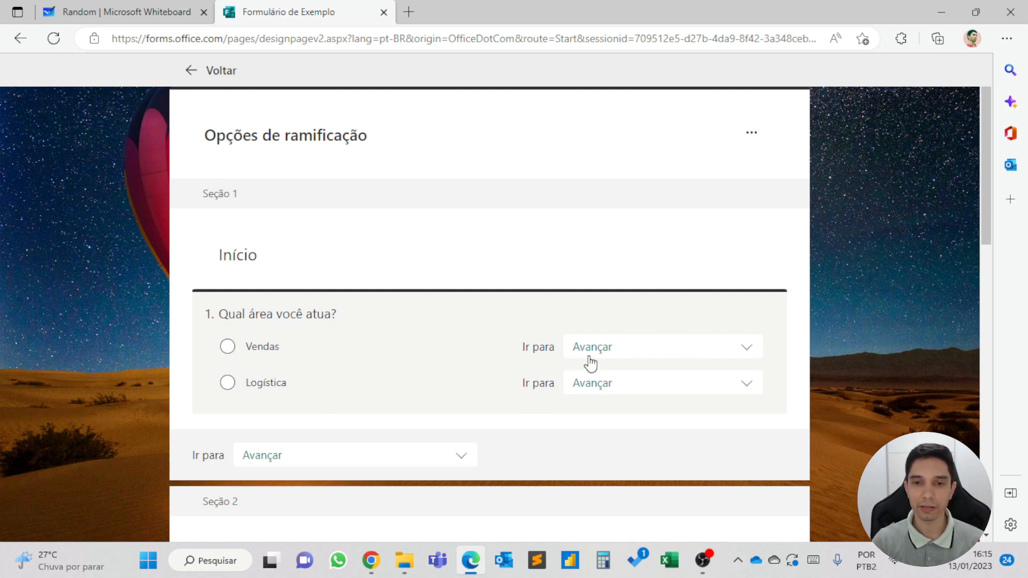
scroll(564, 340, "down", 3)
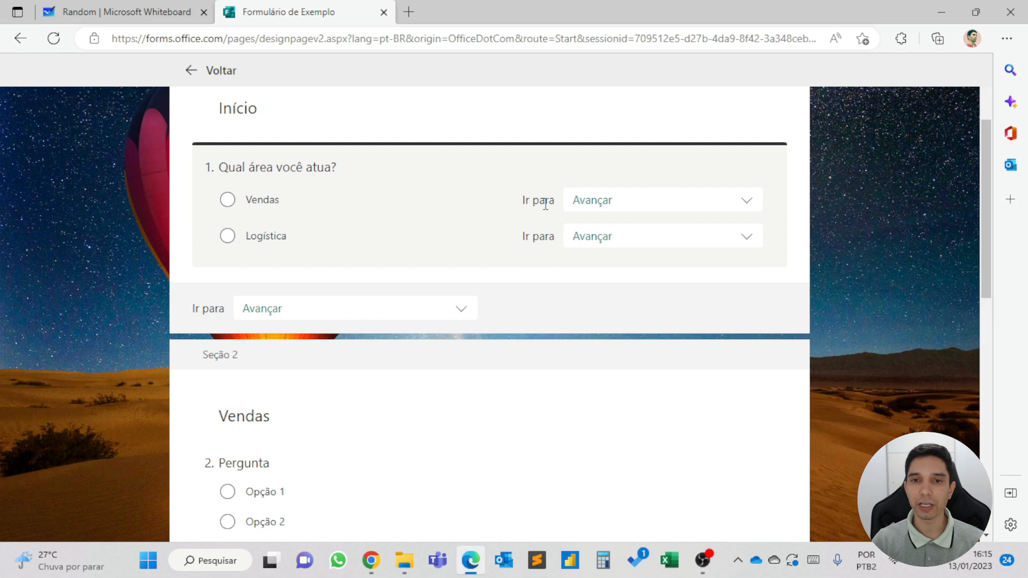
left_click(598, 207)
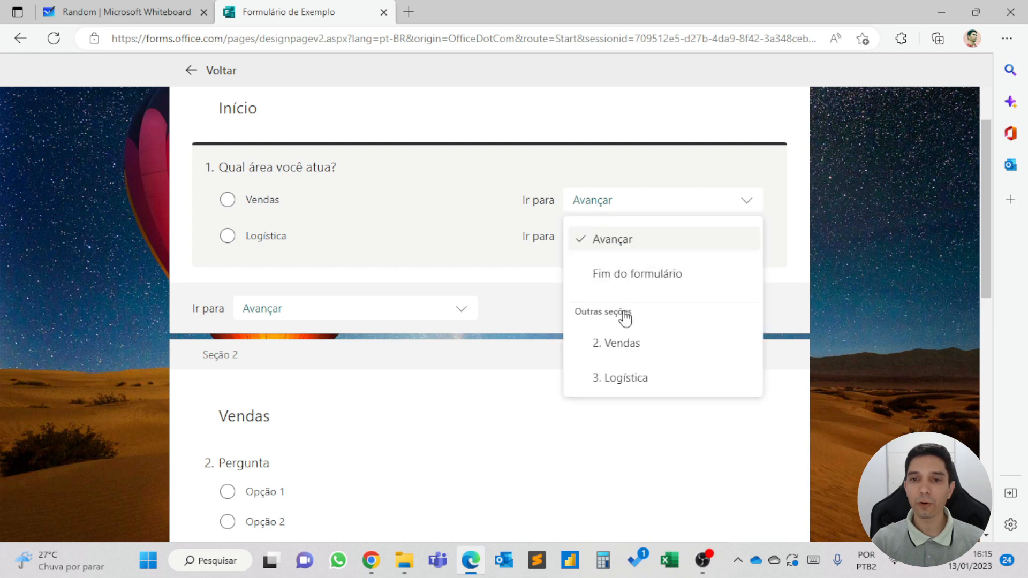
left_click(614, 351)
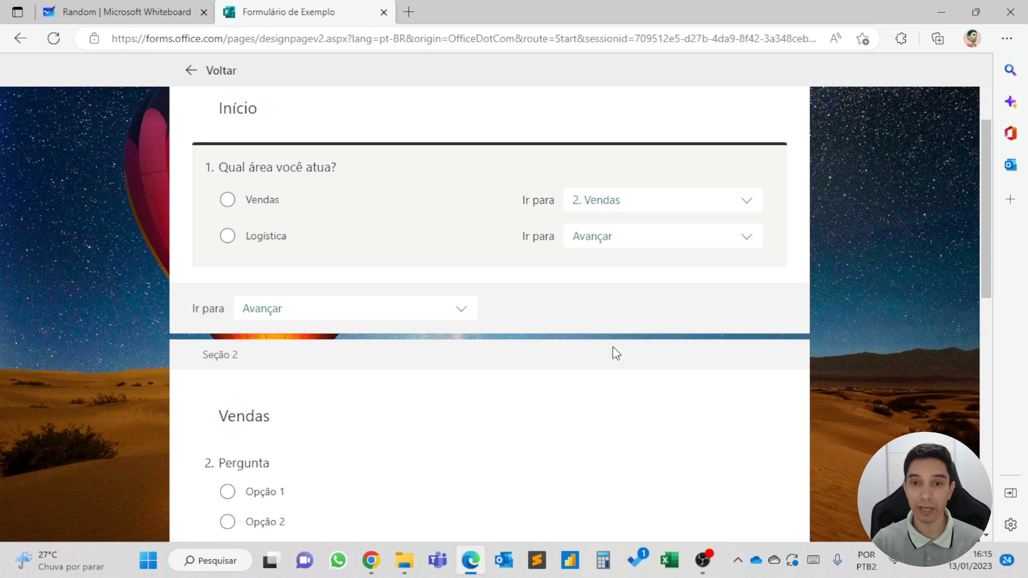
left_click(690, 201)
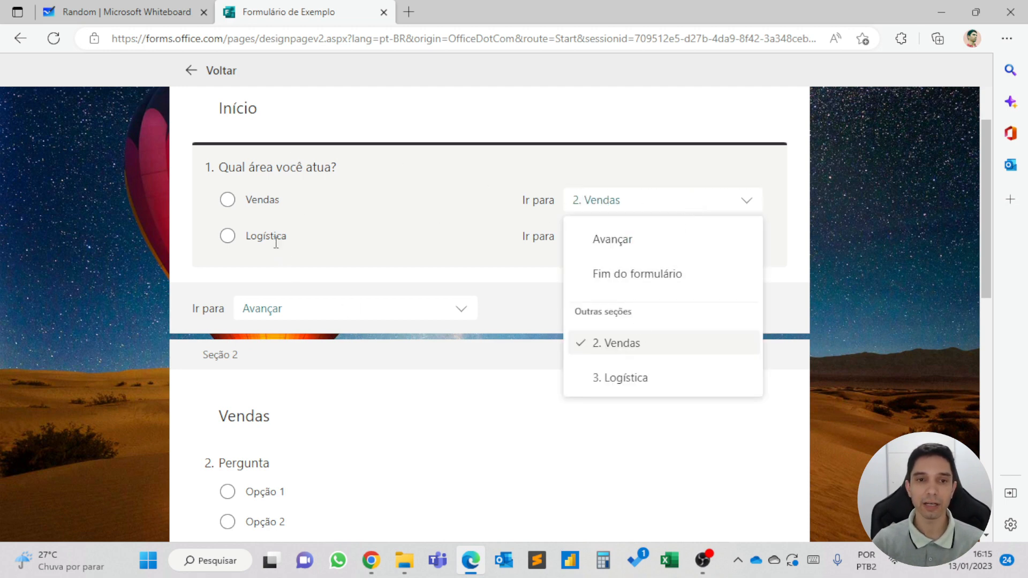
Set the "Logística" answer of "Qual área você atua?" to branch to section "3. Logística".
left_click(550, 236)
left_click(587, 247)
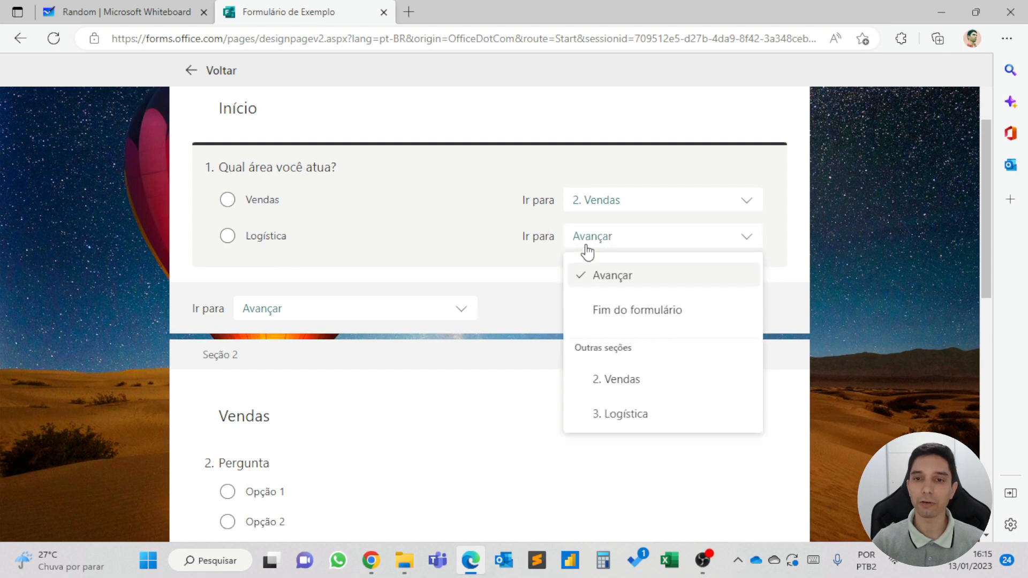
left_click(627, 414)
Review the branching layout of the sections and check the section-level destination choices for Seção 1 without changing them.
scroll(598, 367, "down", 4)
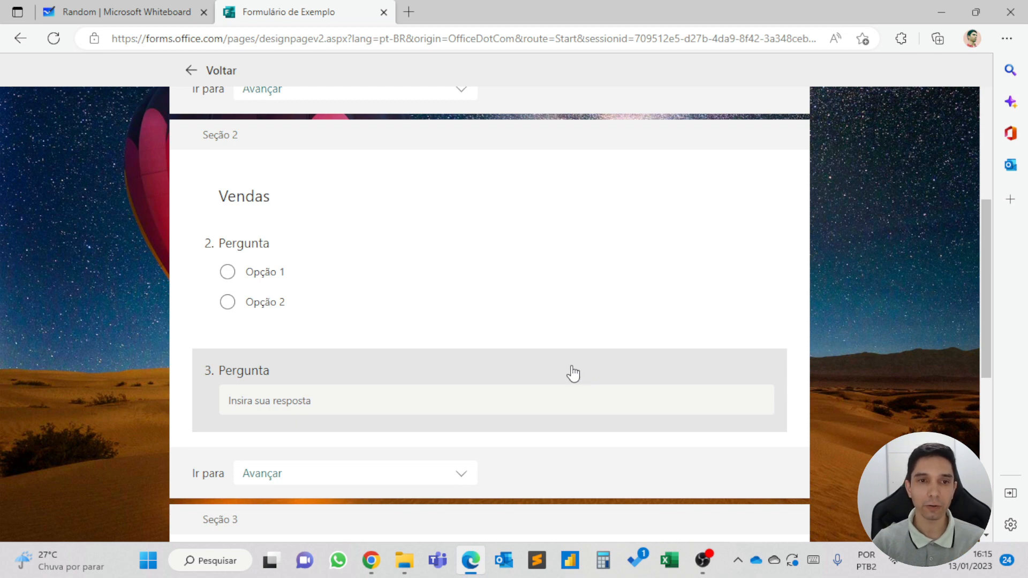
scroll(571, 374, "down", 3)
scroll(422, 328, "up", 5)
scroll(423, 328, "up", 4)
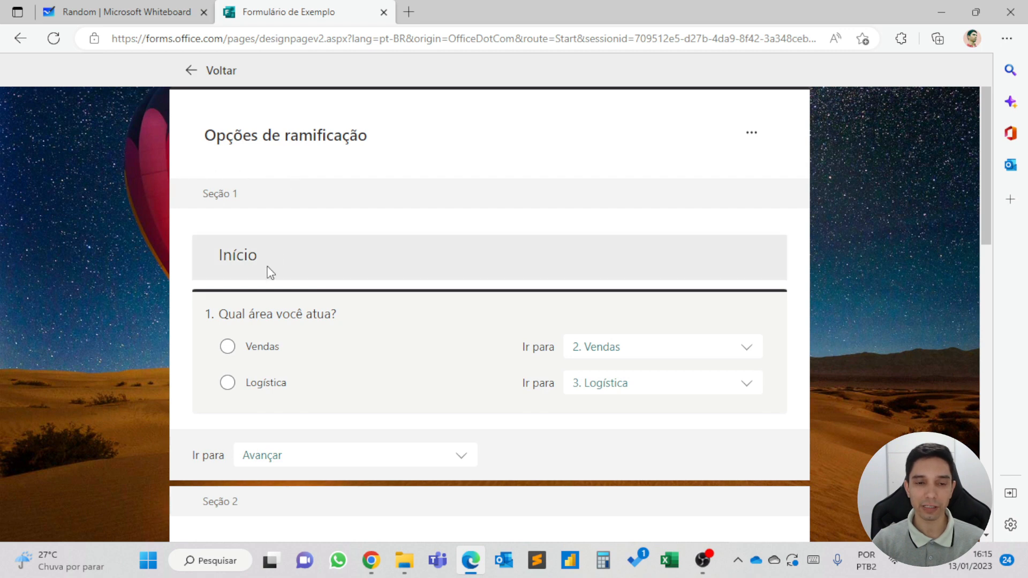
left_click(272, 457)
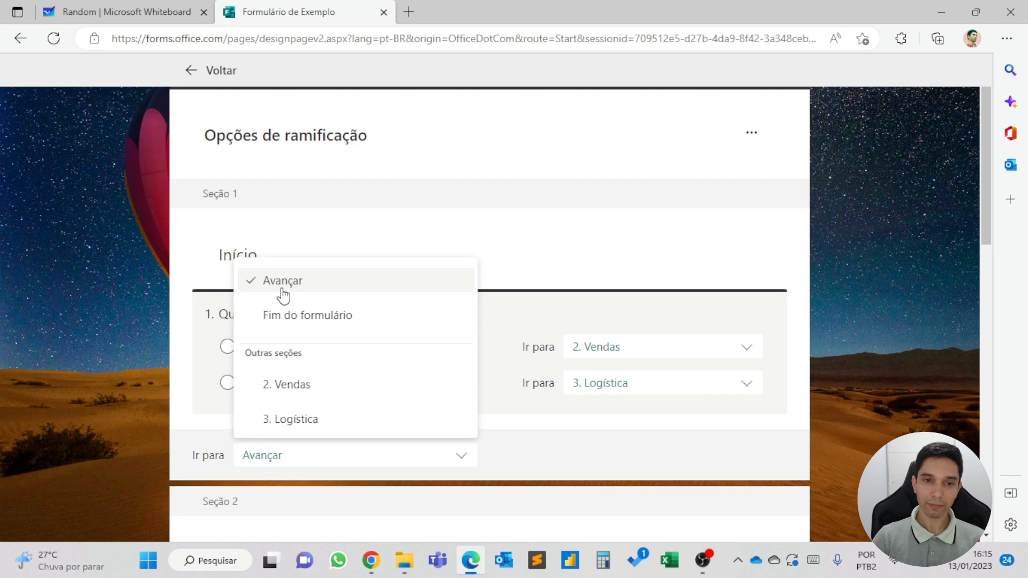
left_click(626, 429)
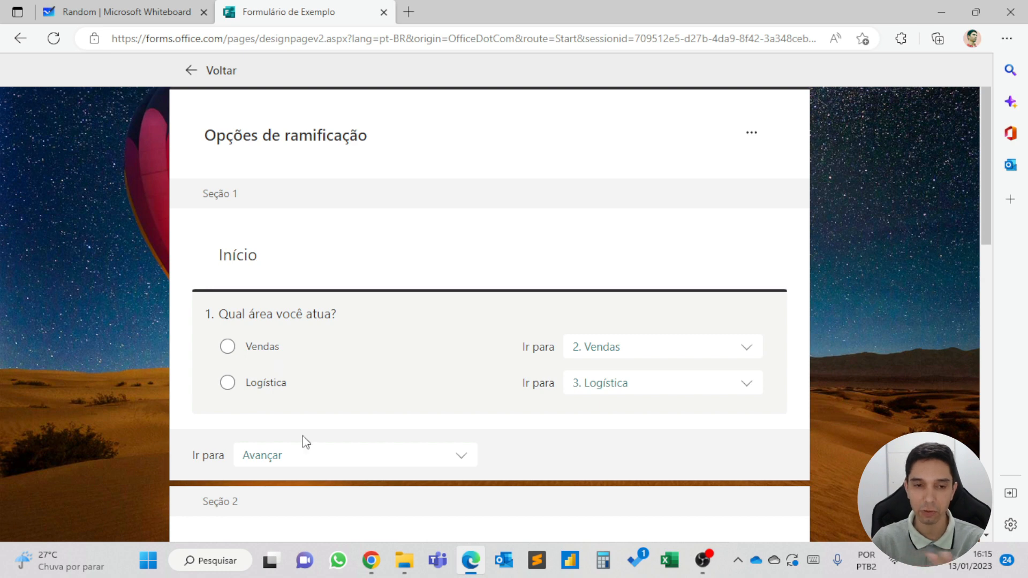
Set the Vendas section (Seção 2) to go to "Fim do formulário" once it is completed.
scroll(578, 392, "down", 3)
scroll(578, 393, "down", 4)
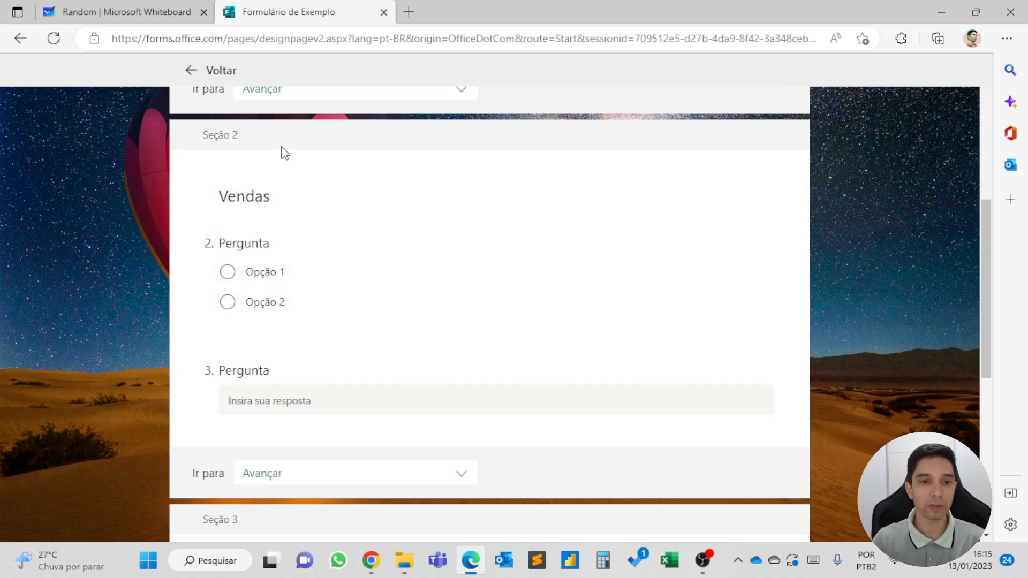
scroll(283, 157, "down", 7)
scroll(280, 167, "up", 5)
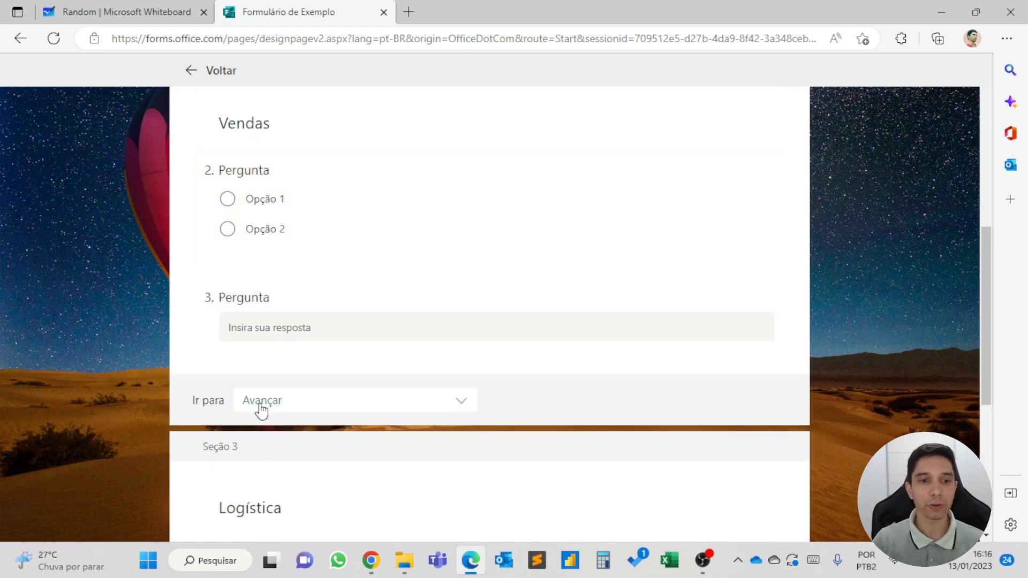
left_click(261, 407)
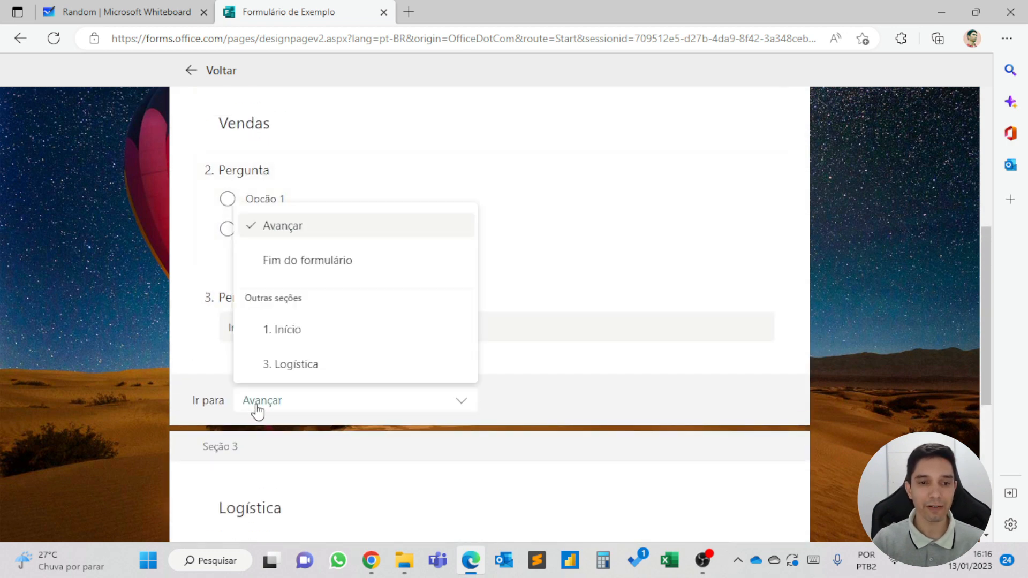
left_click(301, 260)
Set the Logística section (Seção 3) to go to "Fim do formulário" once it is completed.
scroll(306, 321, "down", 6)
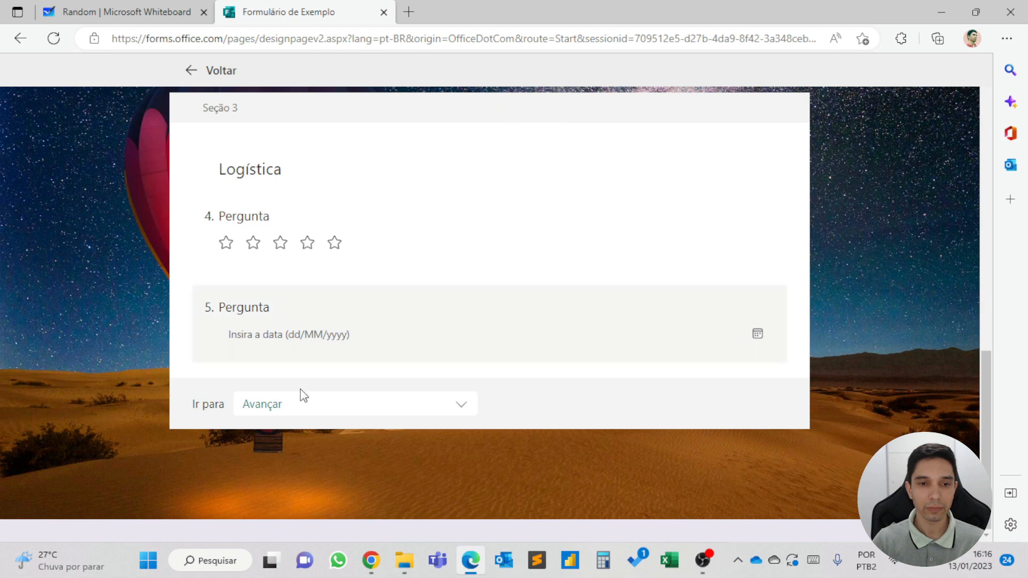
left_click(303, 404)
left_click(301, 265)
Review the branching destinations across all three sections and return to the form's question editor.
scroll(278, 288, "up", 7)
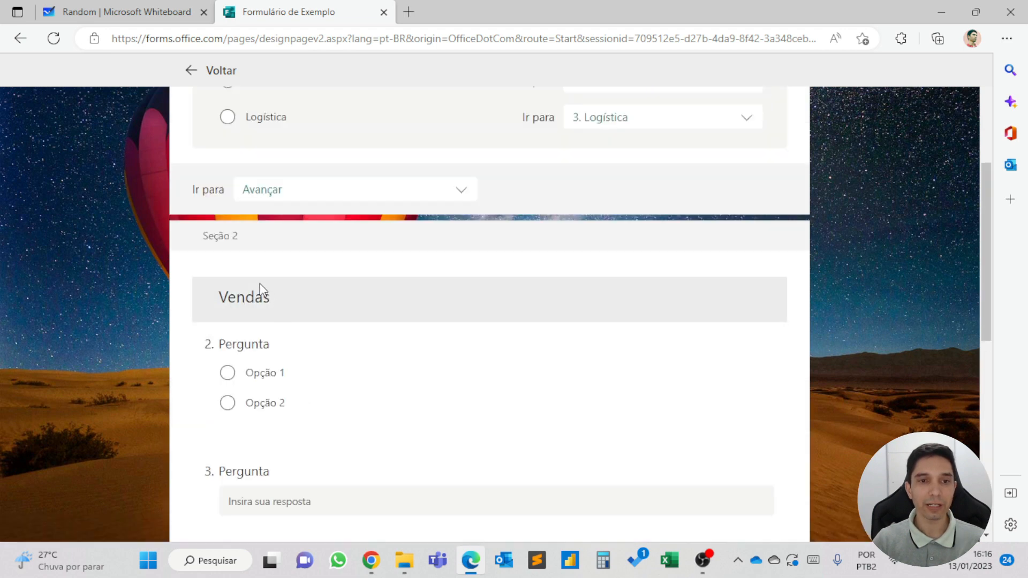
scroll(251, 289, "down", 7)
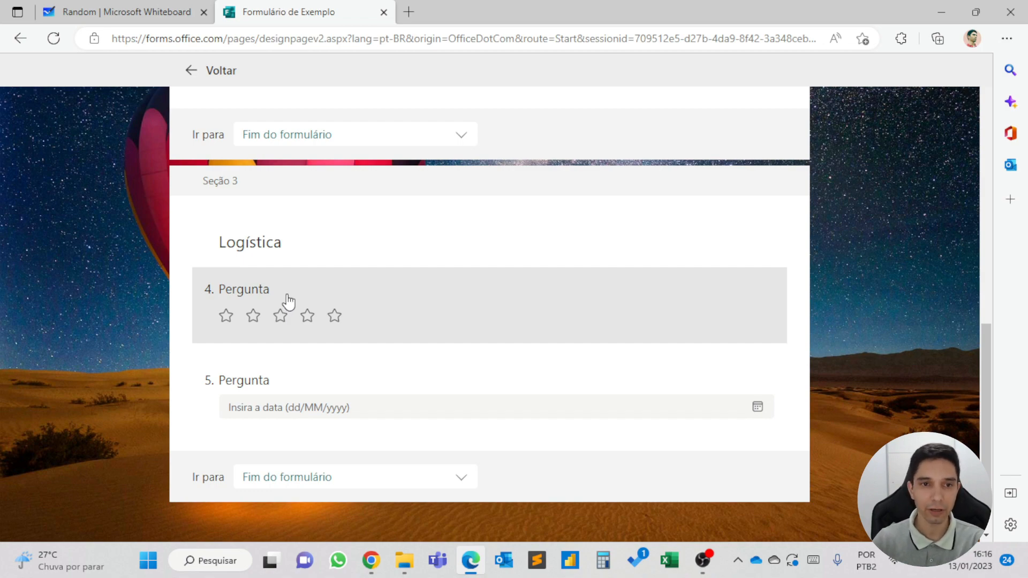
scroll(287, 301, "up", 7)
scroll(310, 348, "down", 7)
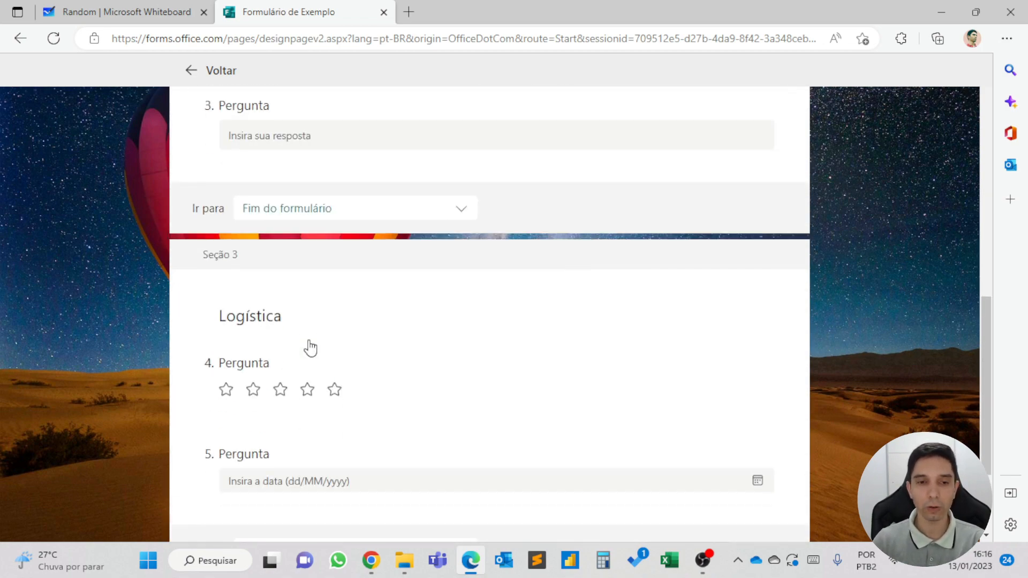
scroll(307, 337, "up", 8)
scroll(308, 333, "up", 3)
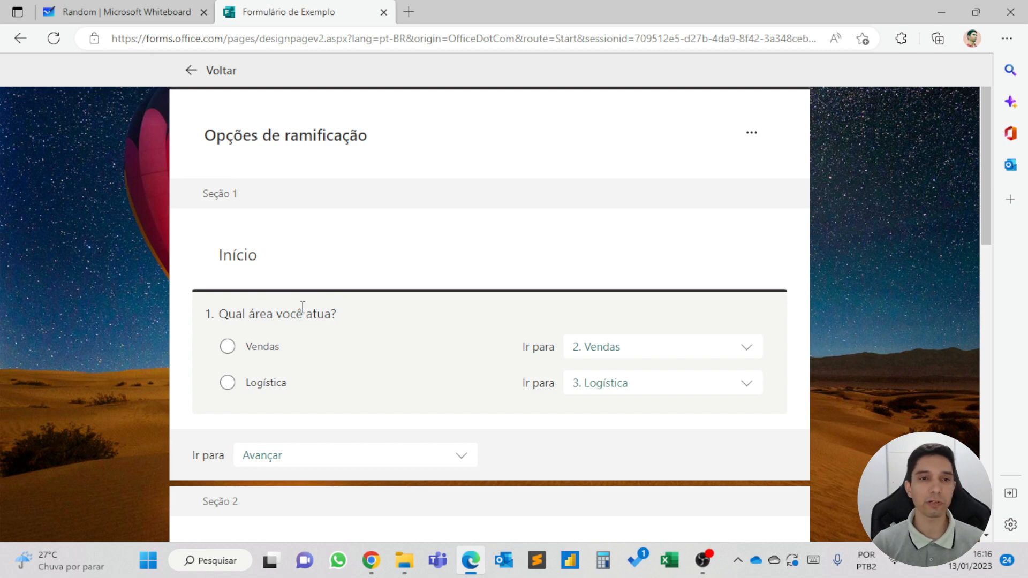
left_click(193, 74)
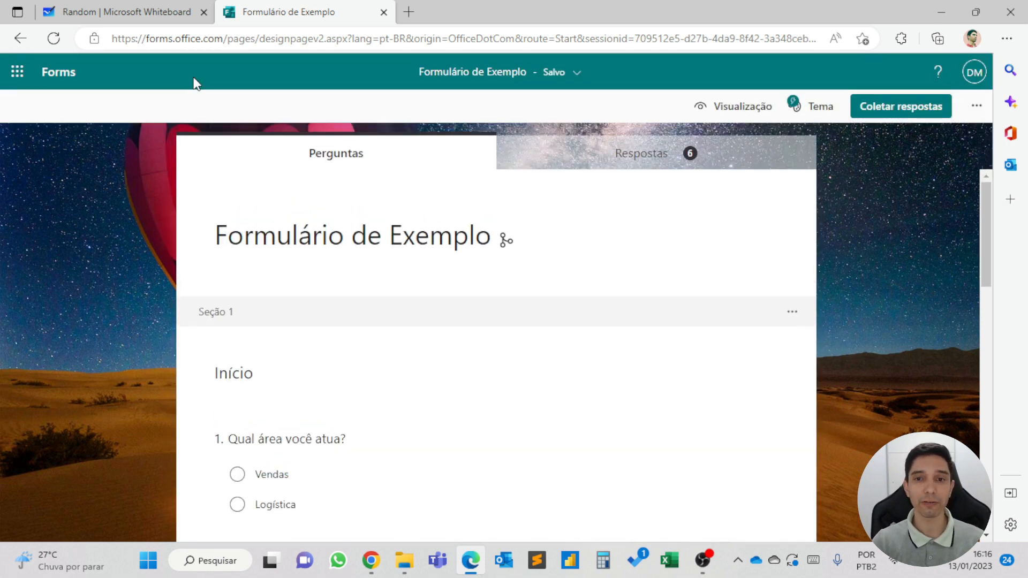
Preview the form, answer "Vendas" to the work-area question, and advance to examine the section it leads to.
left_click(706, 107)
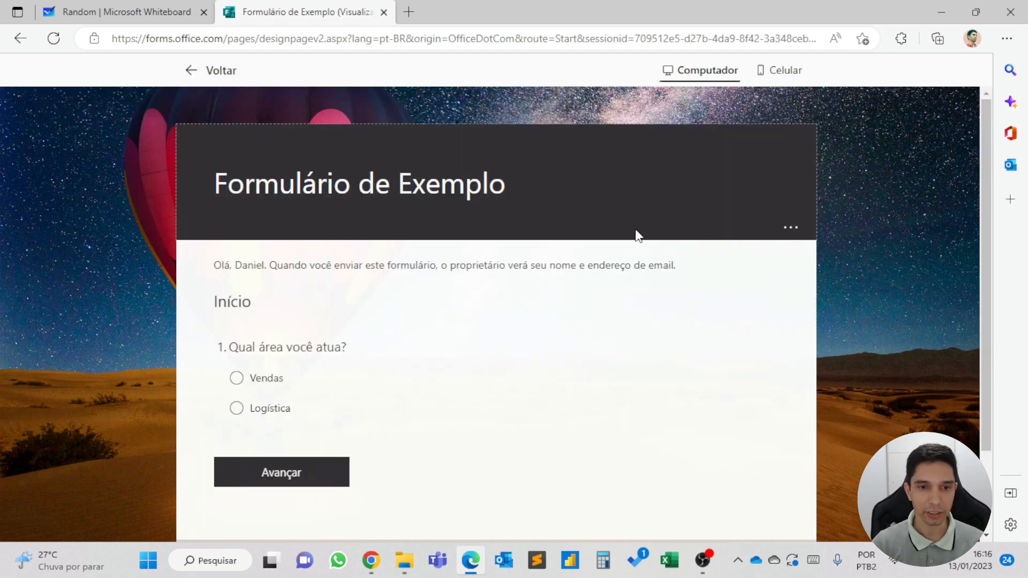
scroll(589, 251, "down", 2)
left_click(284, 278)
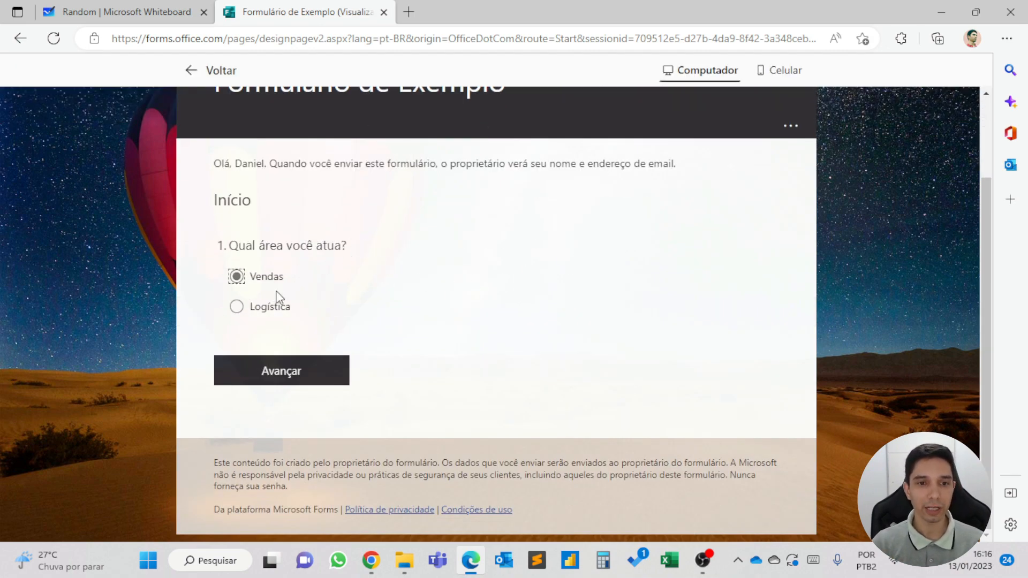
left_click(314, 377)
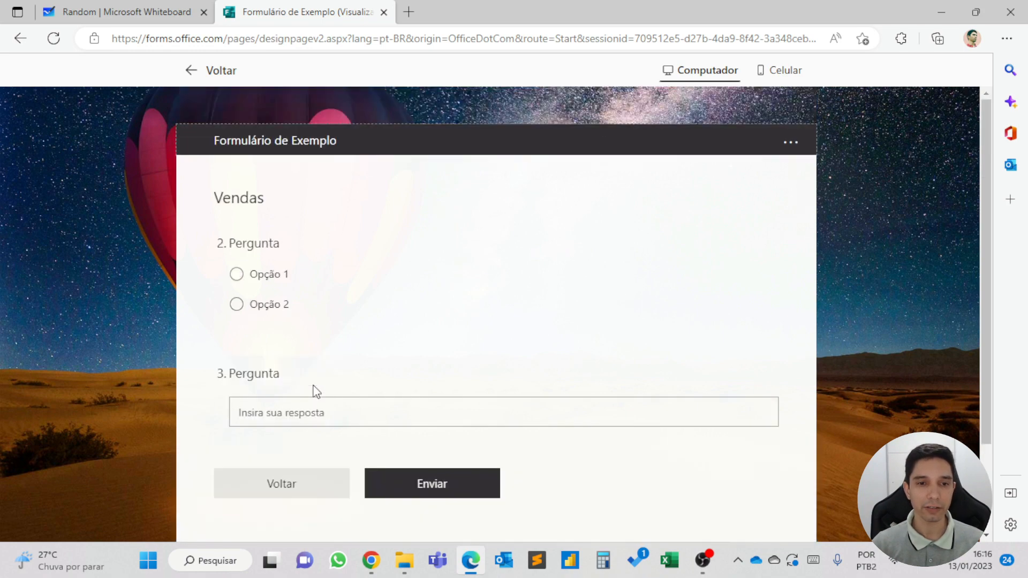
scroll(317, 392, "down", 2)
scroll(317, 392, "up", 2)
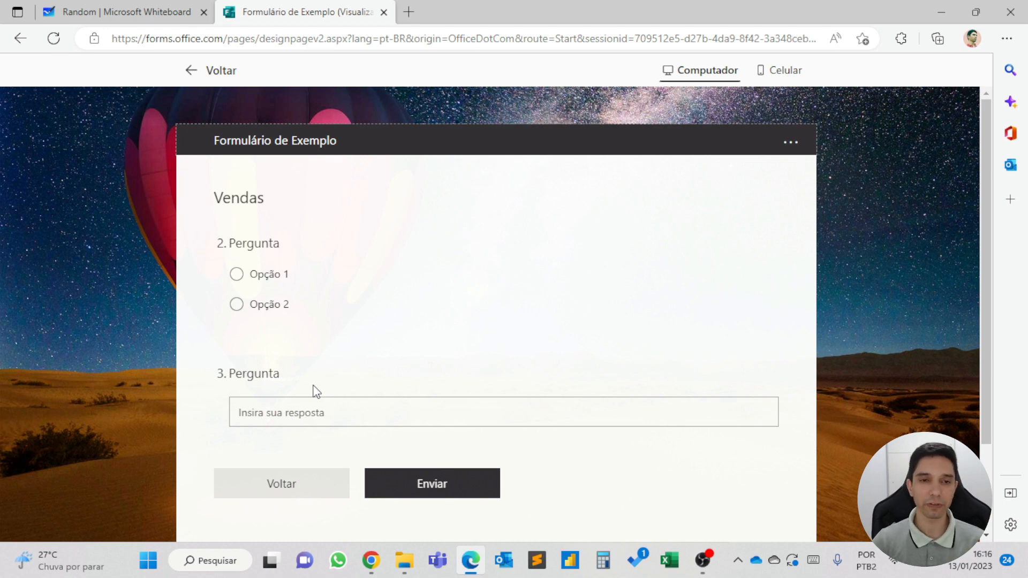
Go back in the preview, advance with the "Logística" answer to check its section, and return to Início.
left_click(288, 484)
left_click(273, 419)
left_click(289, 470)
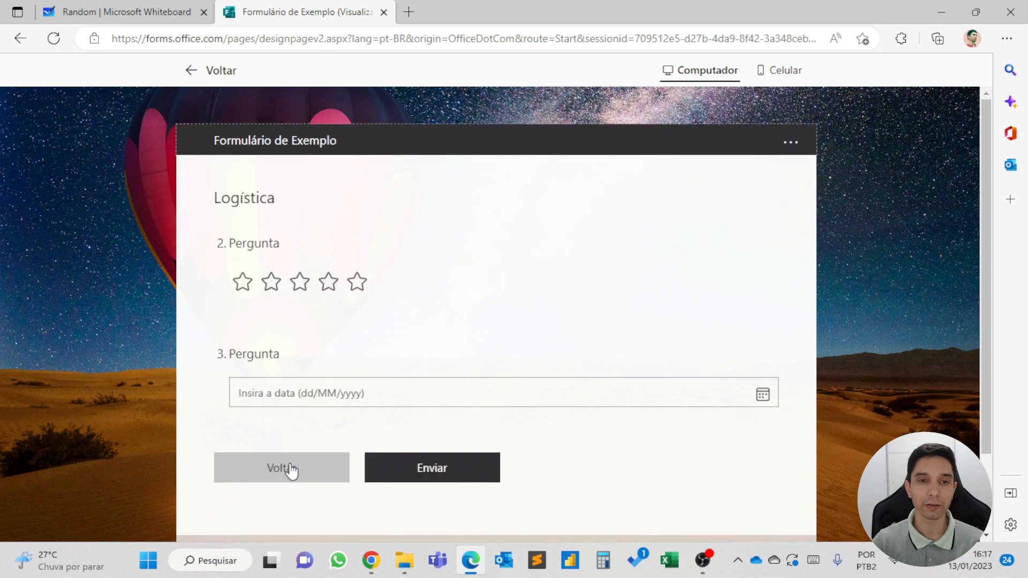
left_click(290, 469)
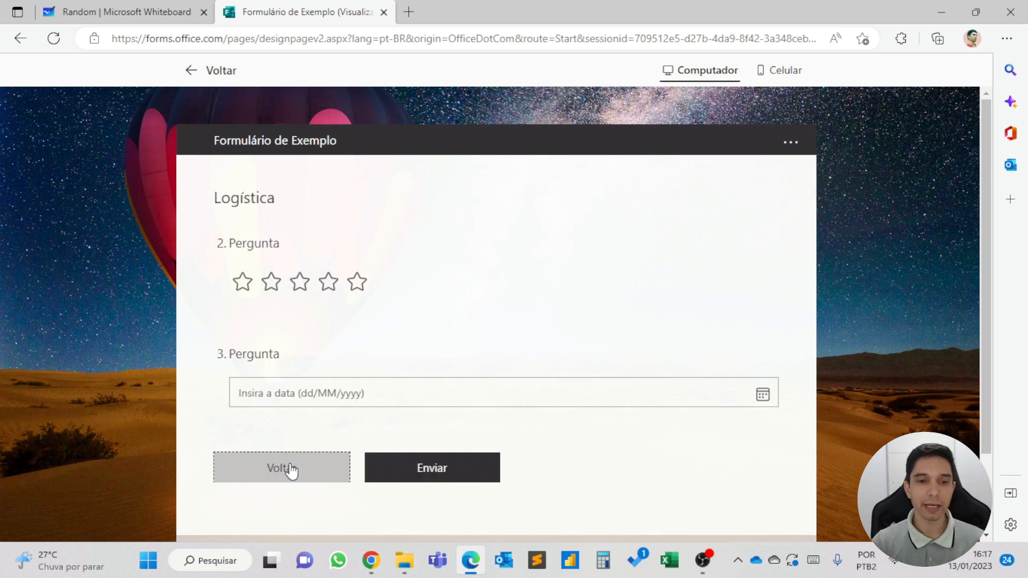
Submit a test response through the Vendas branch, answering question 2 with "Opção 1" and question 3 with "Teste".
left_click(265, 379)
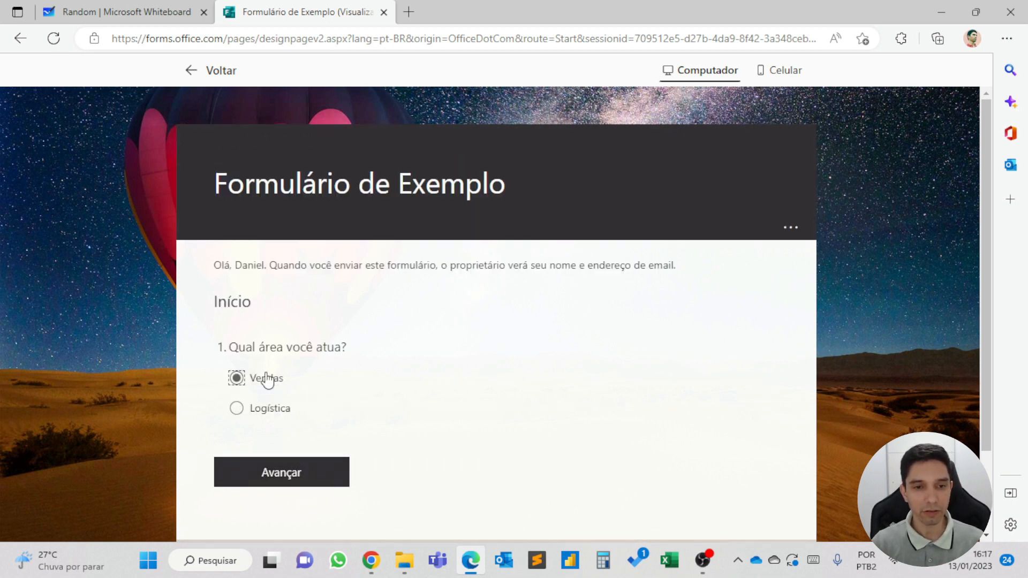
left_click(306, 474)
scroll(332, 337, "down", 2)
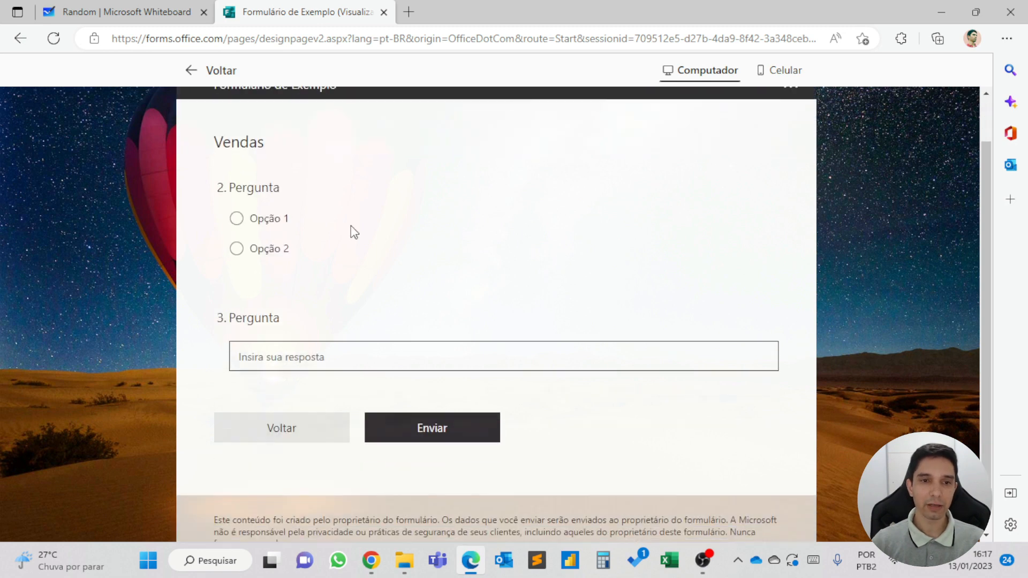
left_click(237, 208)
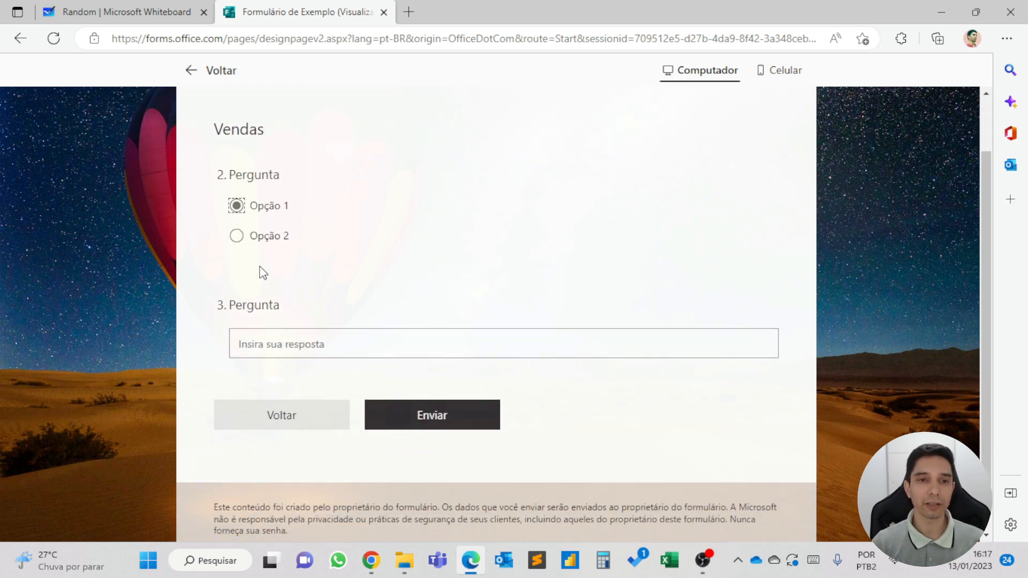
left_click(256, 343)
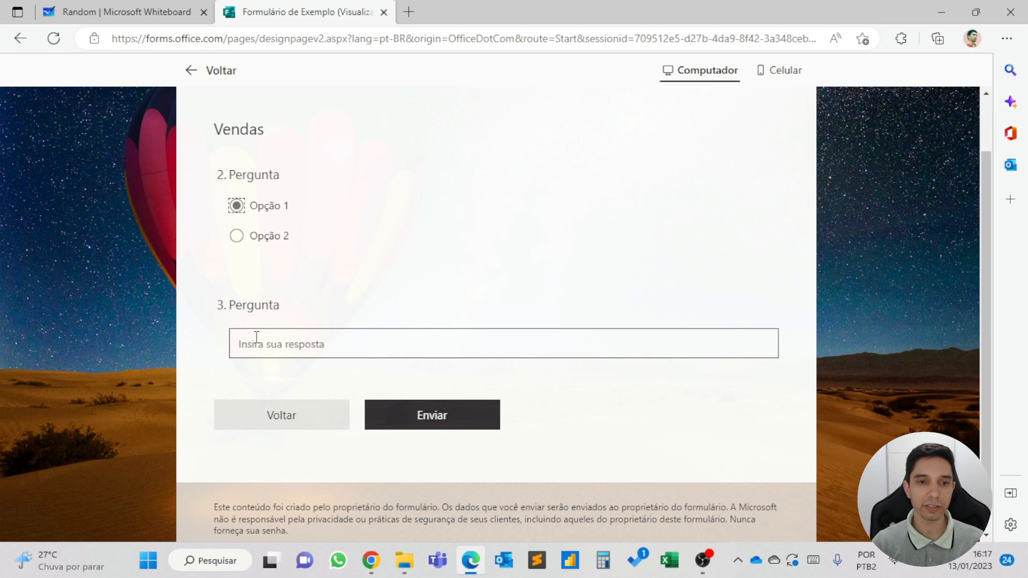
type("Teste")
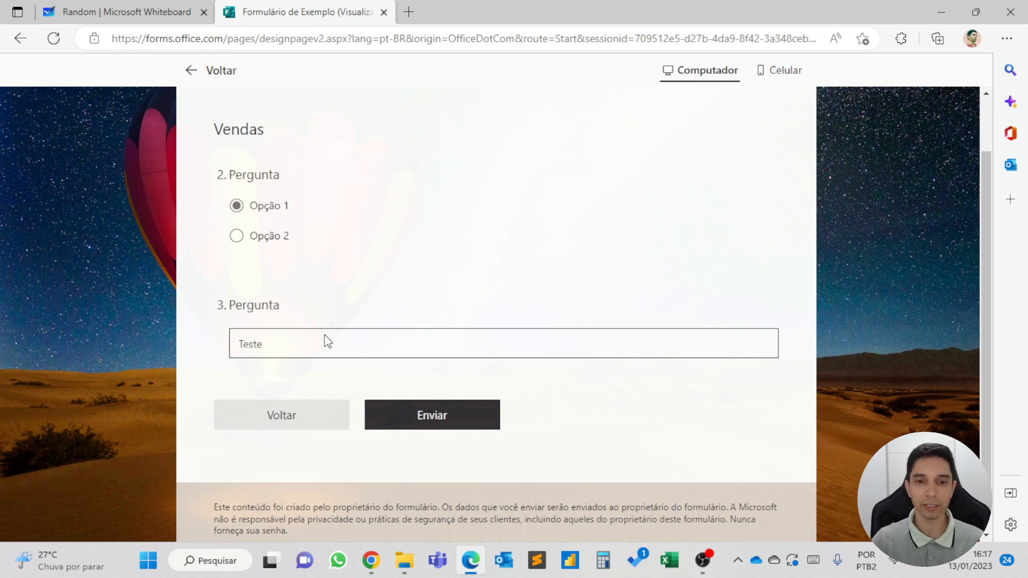
left_click(431, 416)
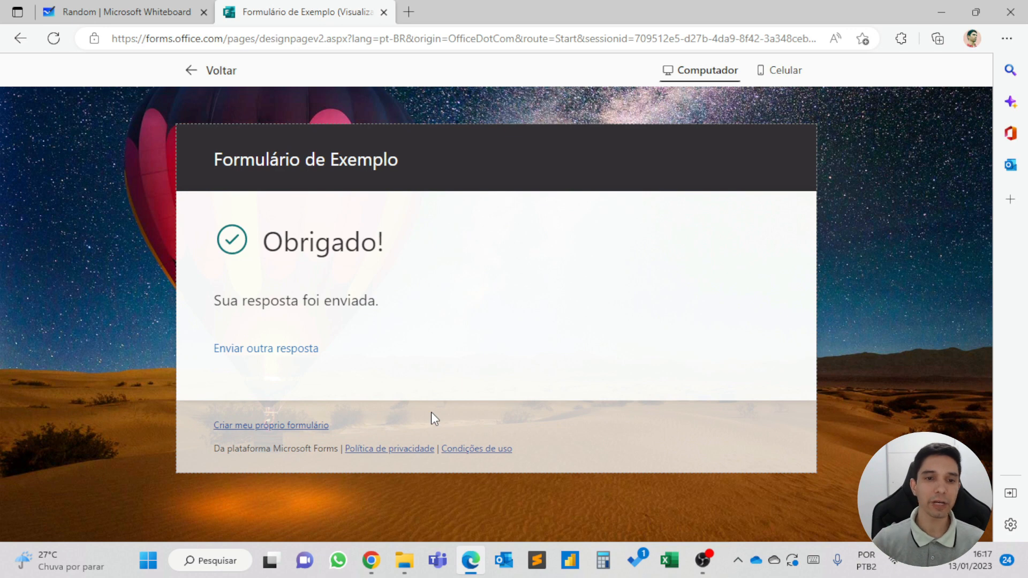
Submit another test response through the Logística branch with a five-star rating and the date 30/01/2023.
left_click(289, 349)
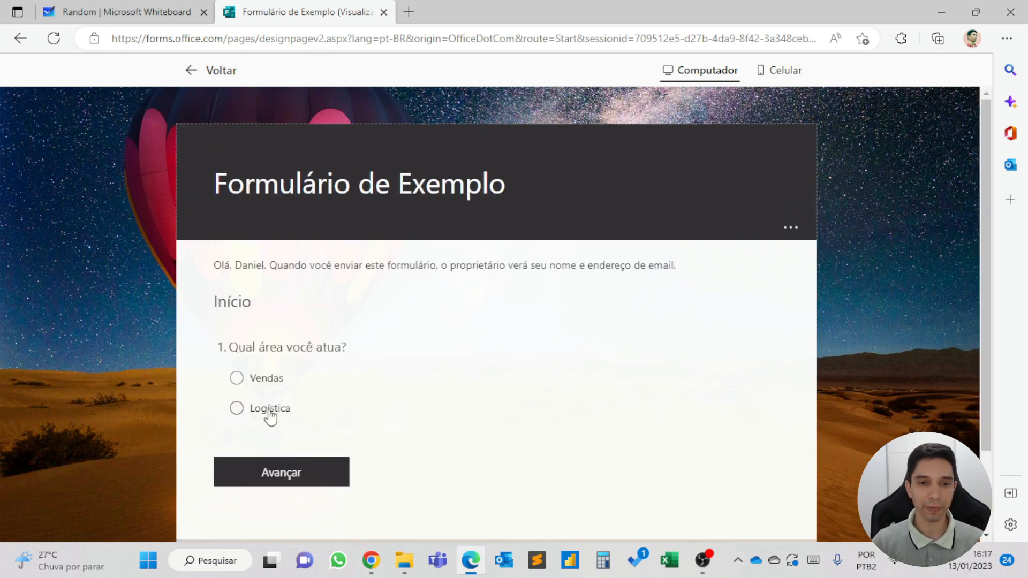
left_click(246, 409)
left_click(278, 474)
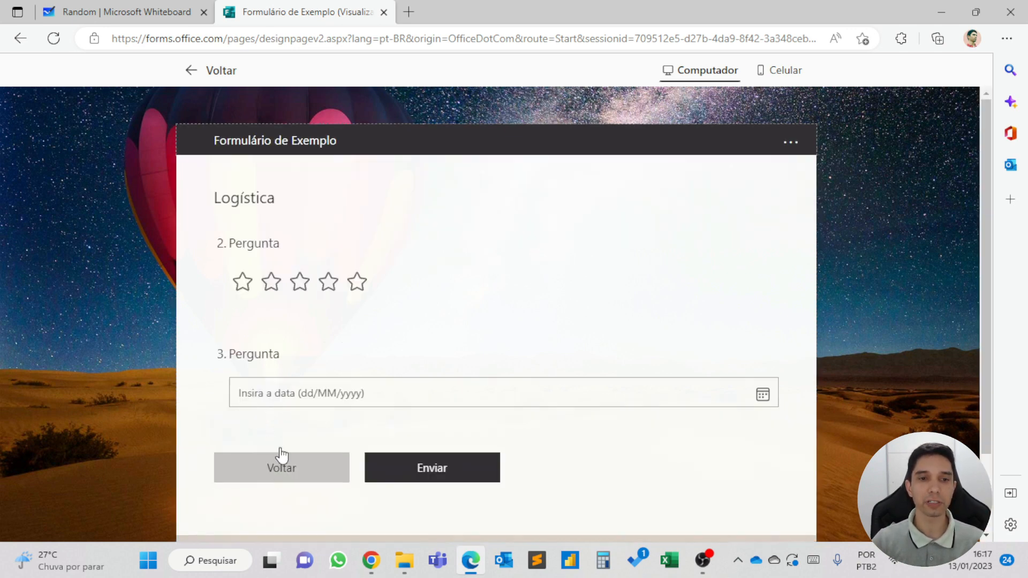
scroll(373, 308, "down", 1)
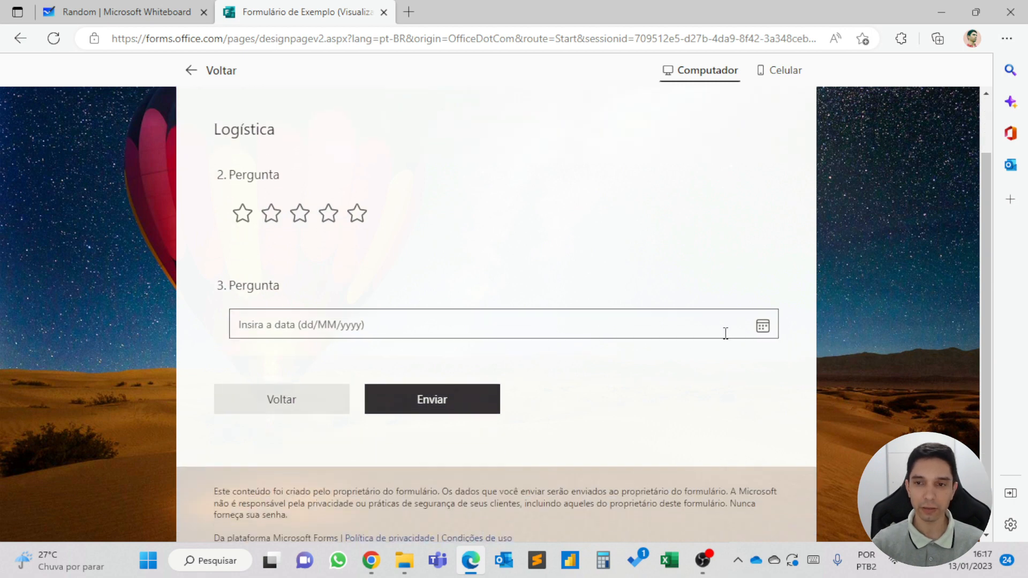
left_click(357, 213)
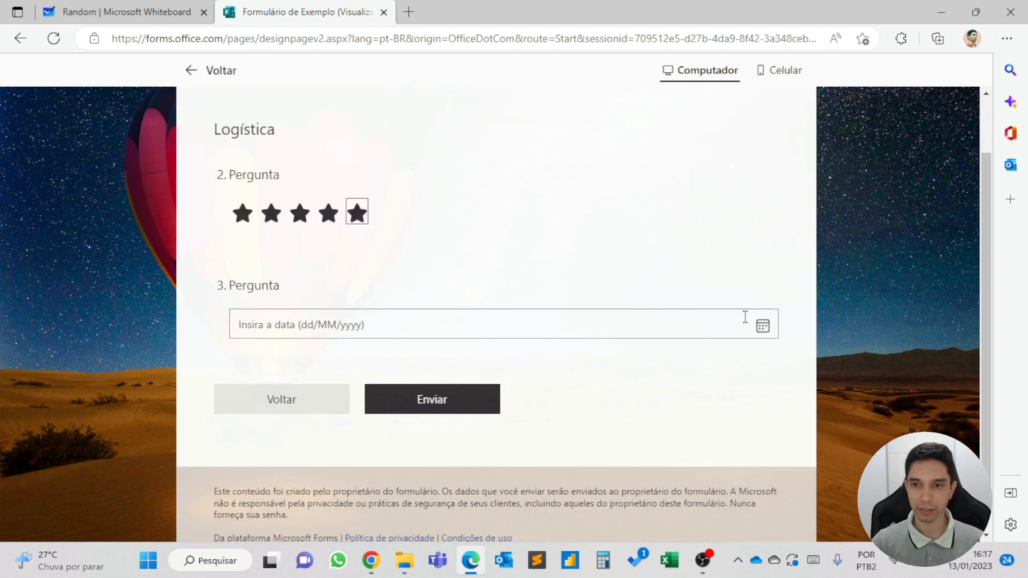
left_click(762, 325)
left_click(269, 258)
left_click(409, 397)
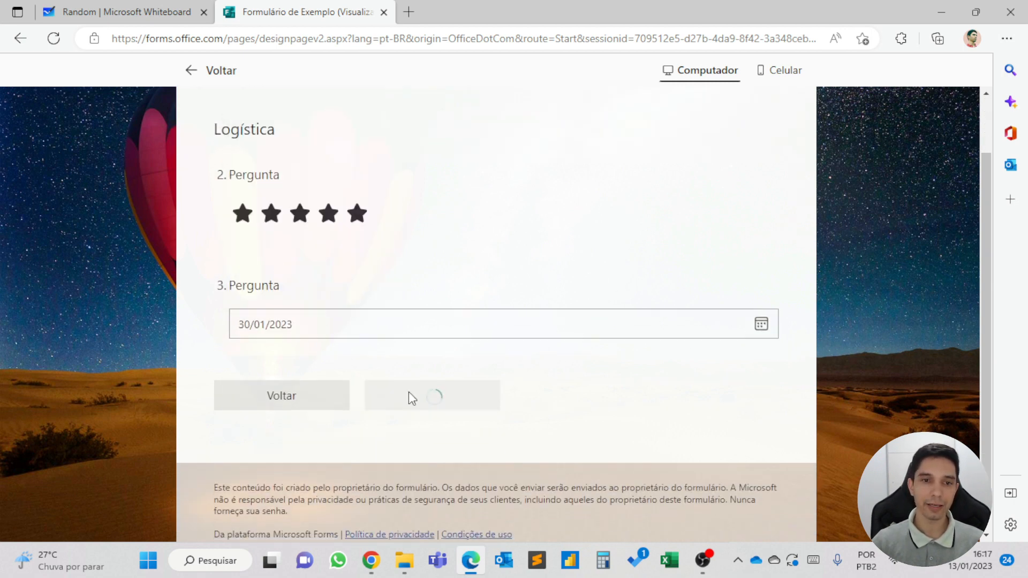